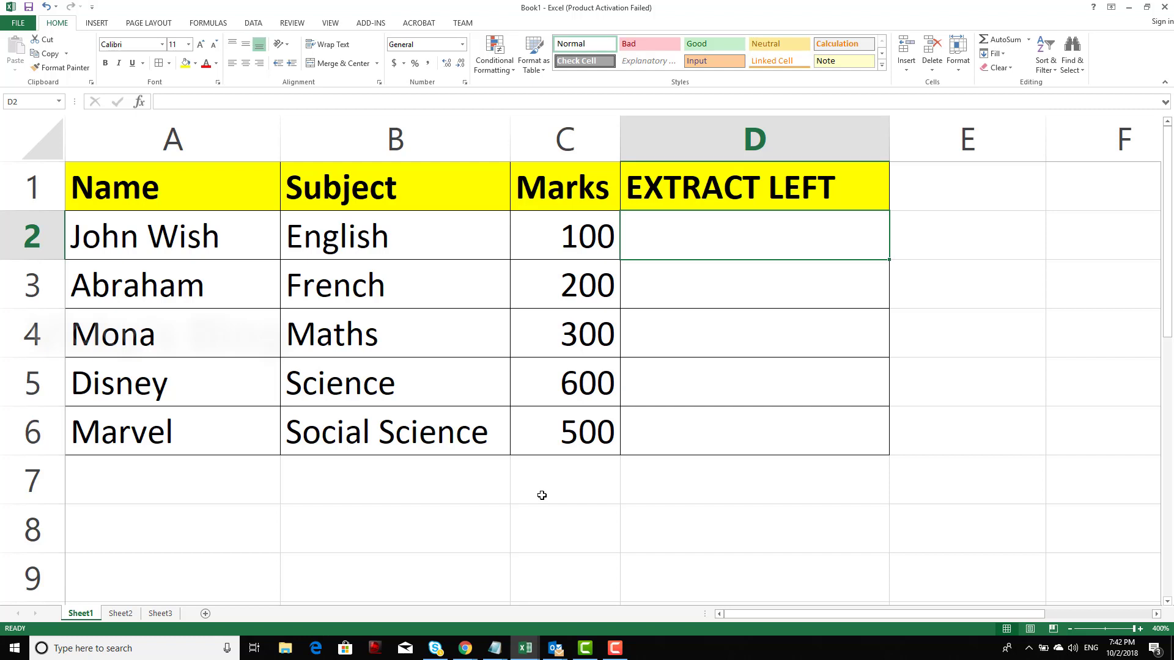
Inspect the name John Wish in A2 and highlight its first name
key("Left")
key("Left")
key("Left")
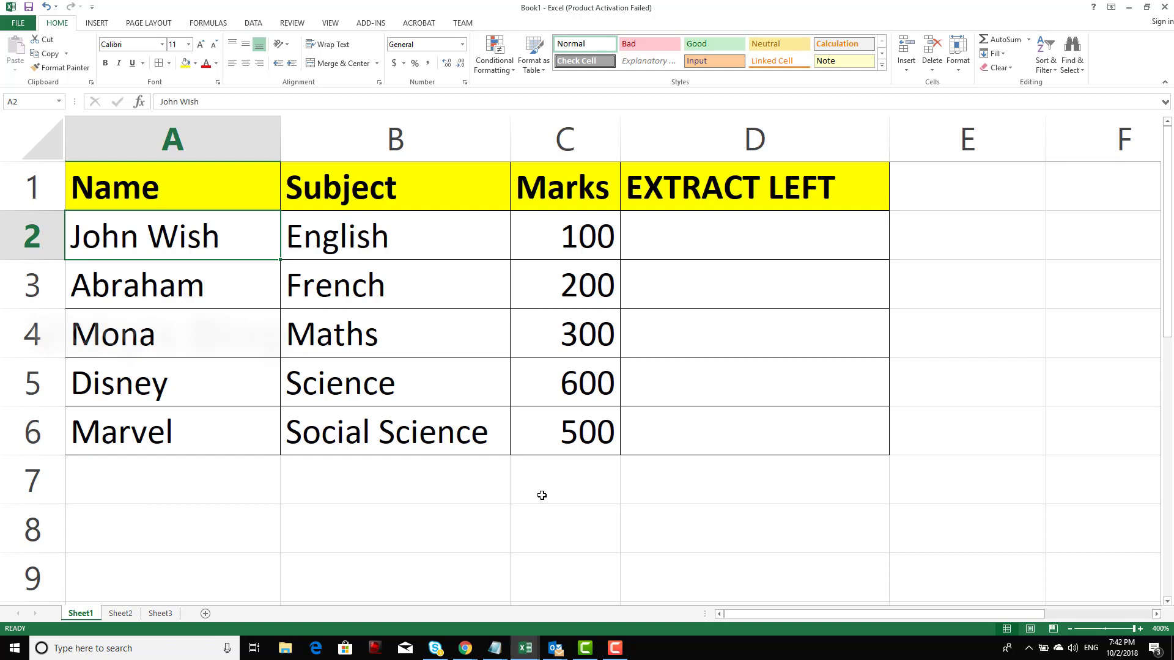
key("Right")
key("Right")
key("Left")
key("Left")
double_click(80, 229)
left_click_drag(71, 236, 110, 237)
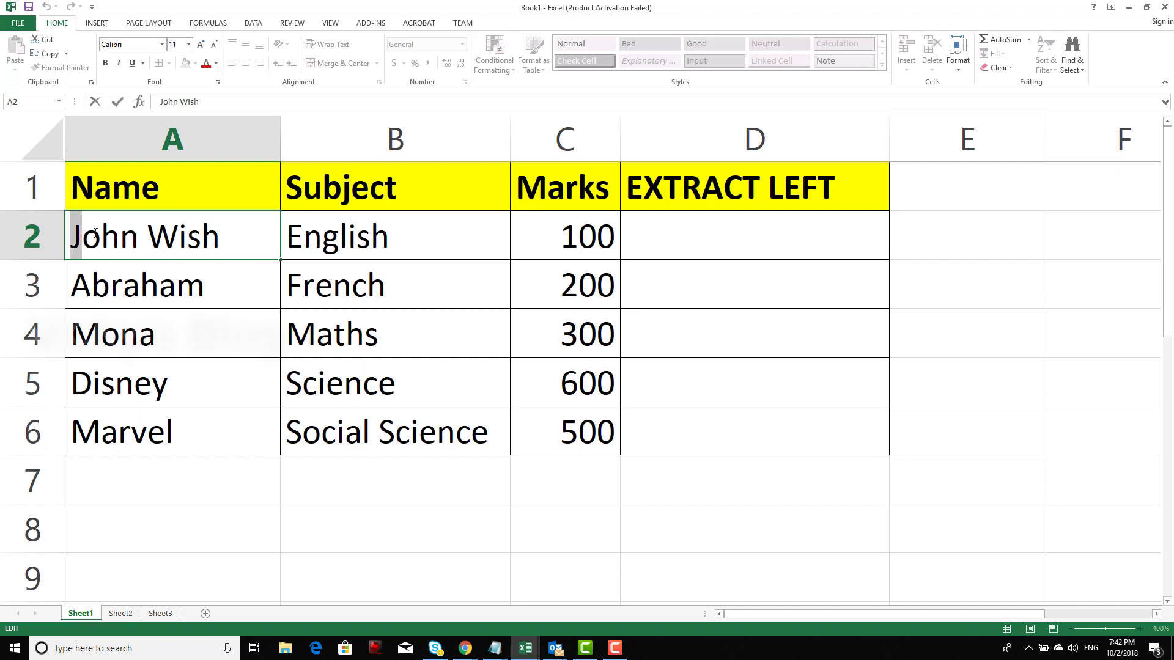
left_click(129, 237)
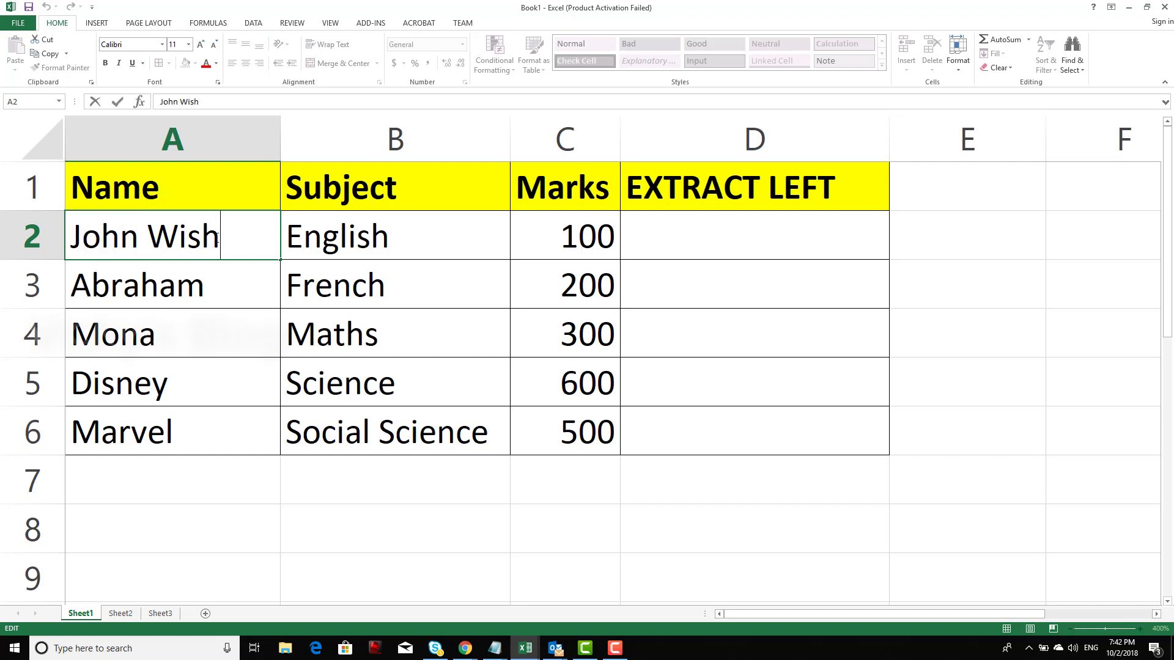
Enter the formula =LEFT(A2,3) in D2
left_click(693, 237)
double_click(694, 237)
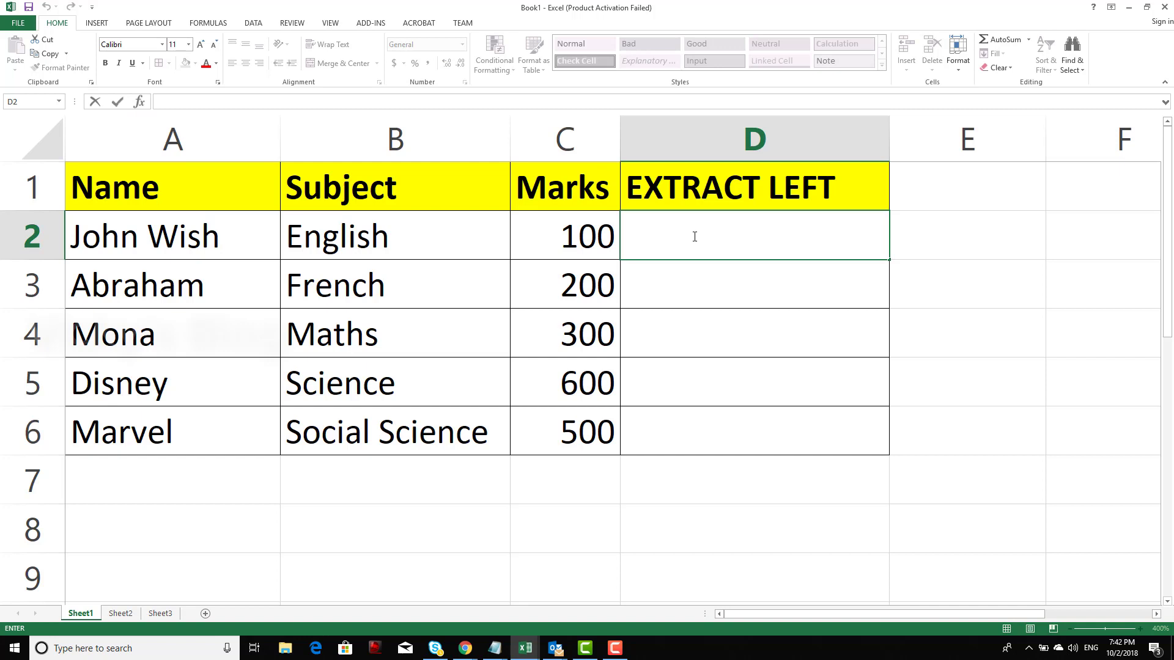
type("=")
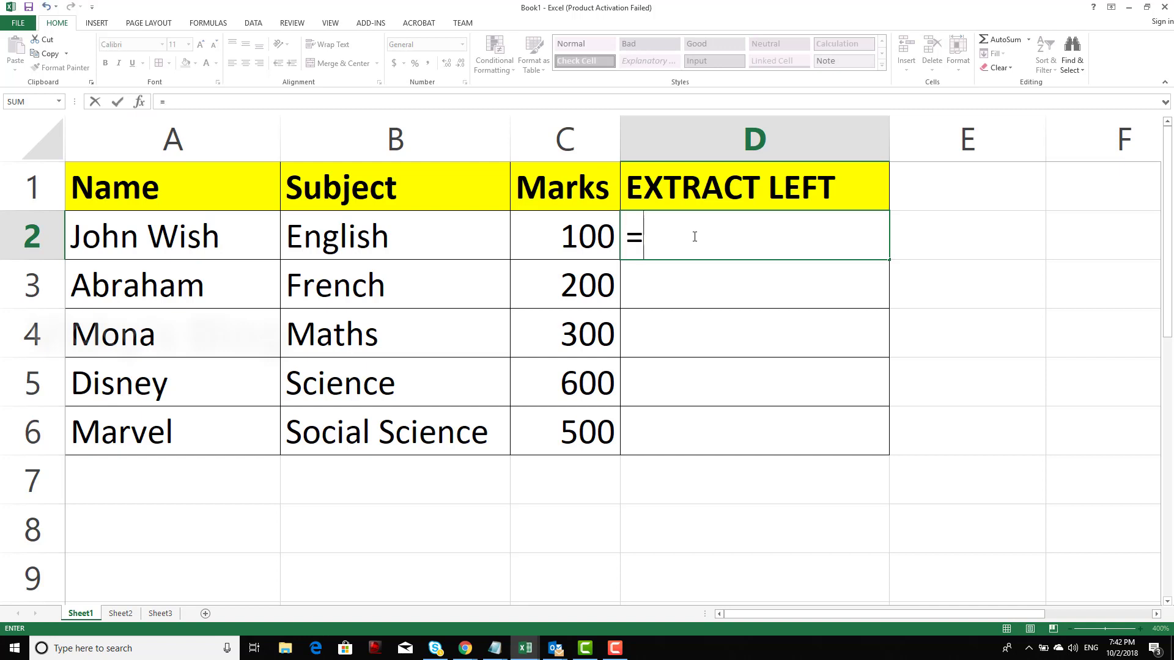
type("left")
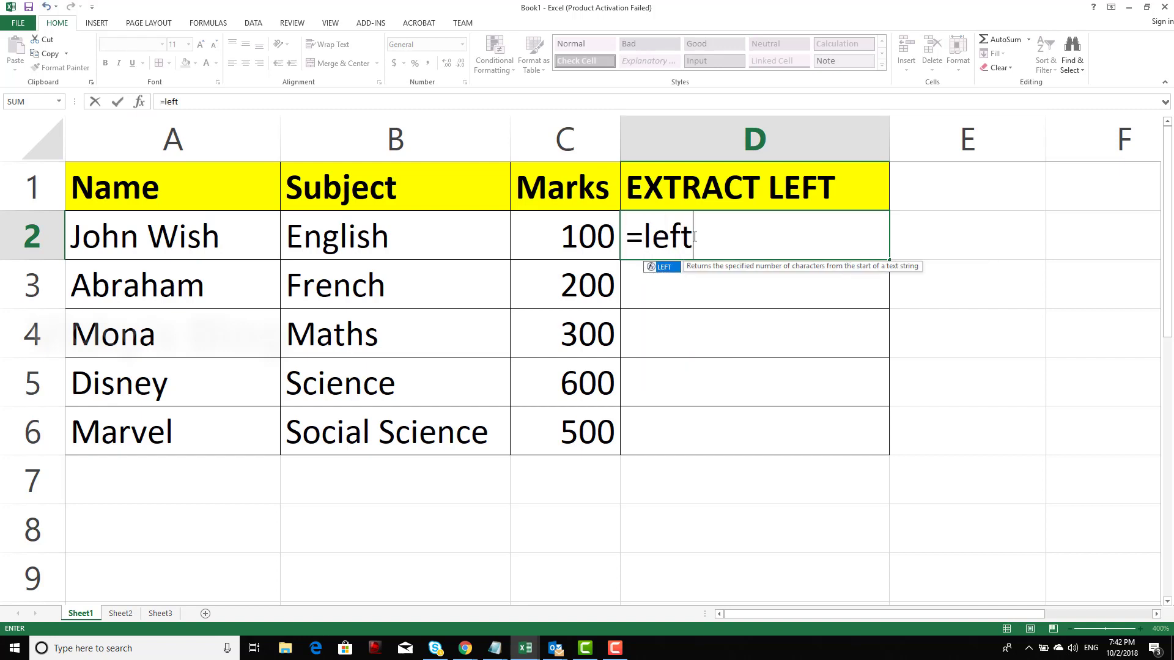
type("(")
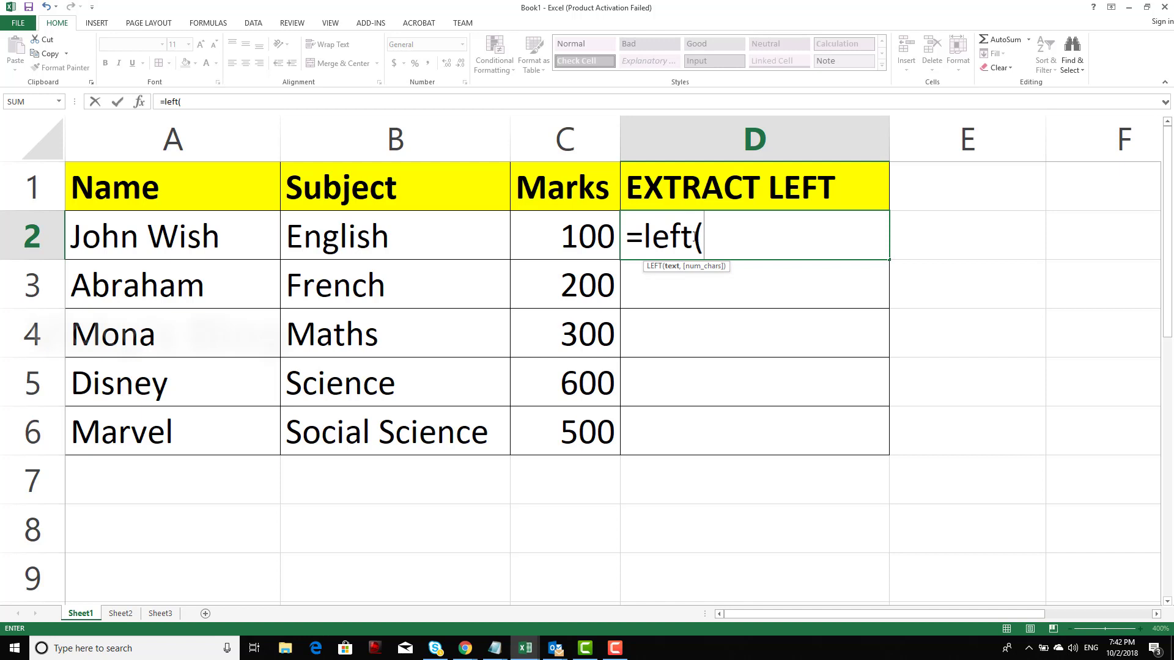
key("Left")
key("Left")
key("Left")
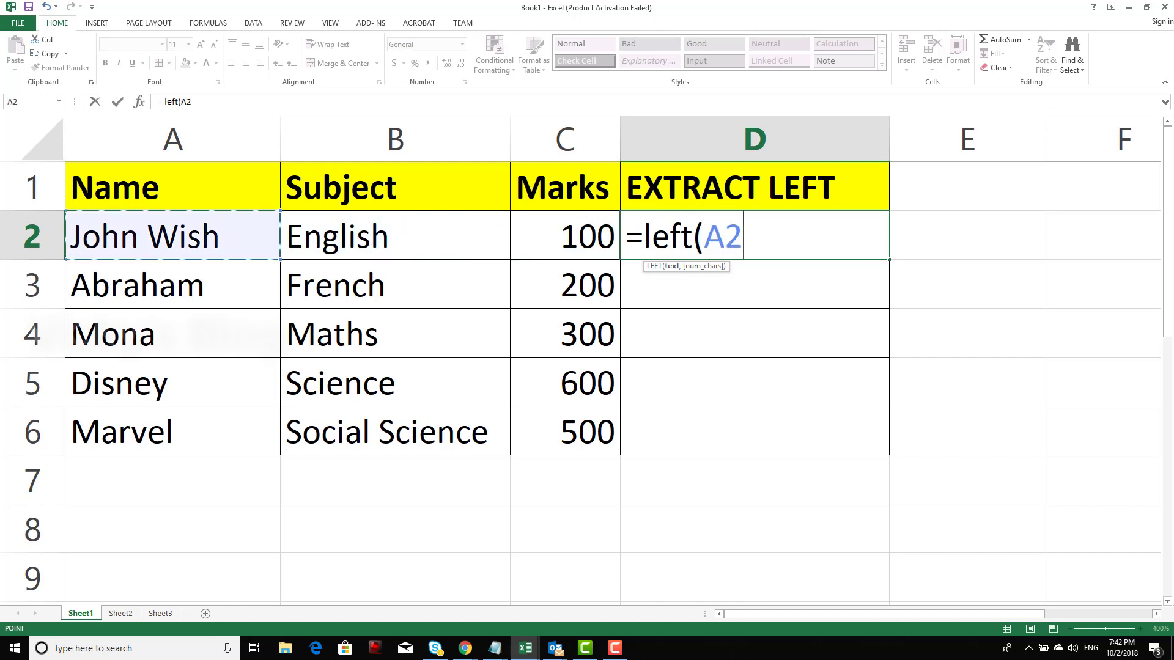
type(",")
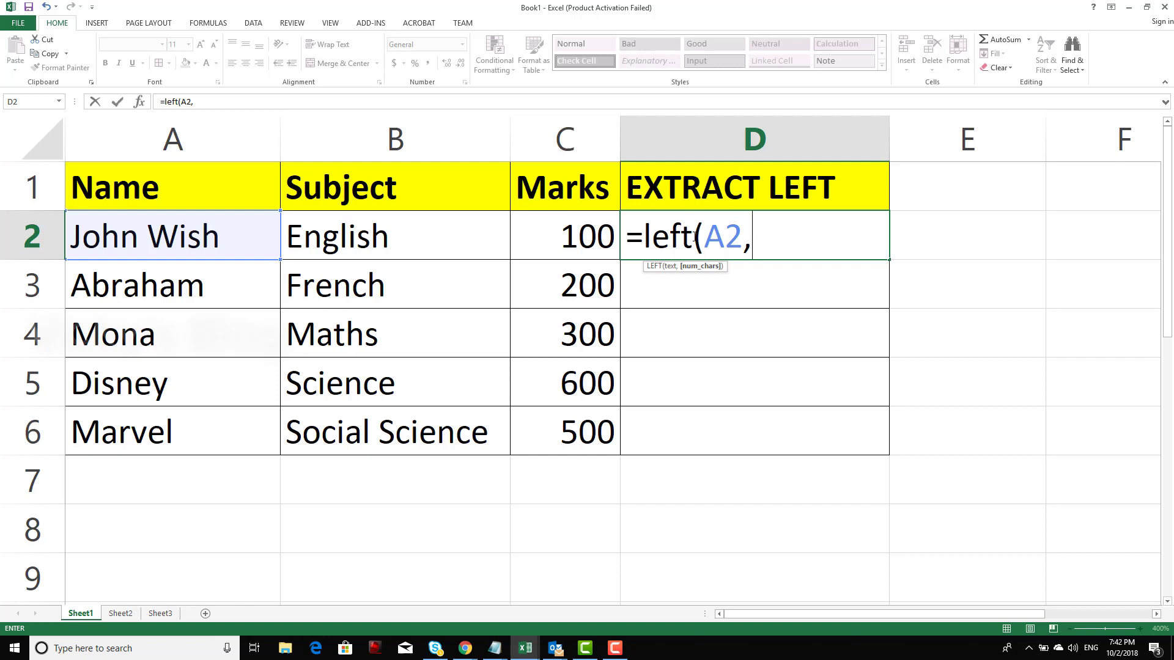
type("3)")
key("Return")
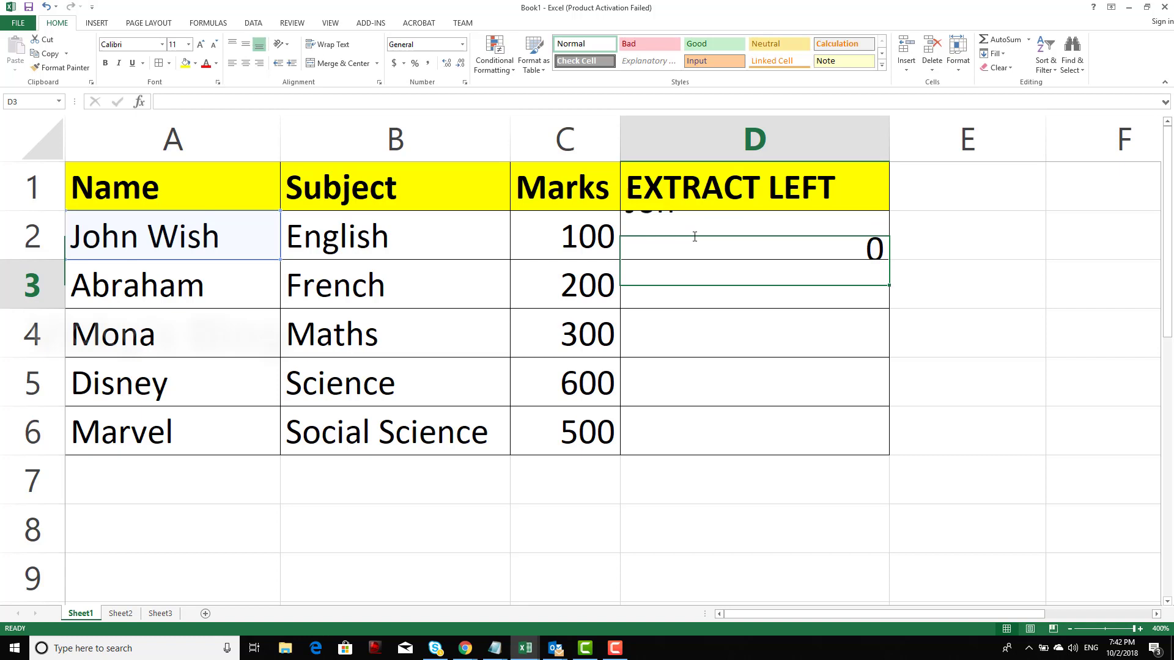
Change D2's formula to =LEFT(A2,4) so it returns John
left_click(695, 236)
key("F2")
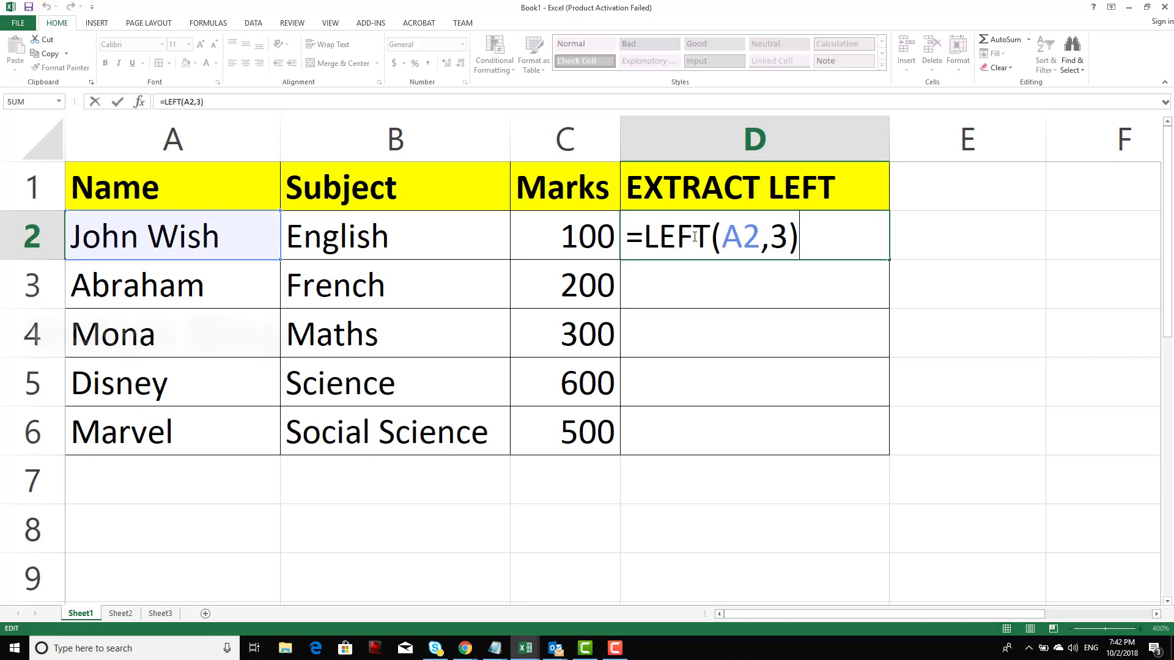
key("BackSpace")
key("BackSpace")
type("4)")
key("Return")
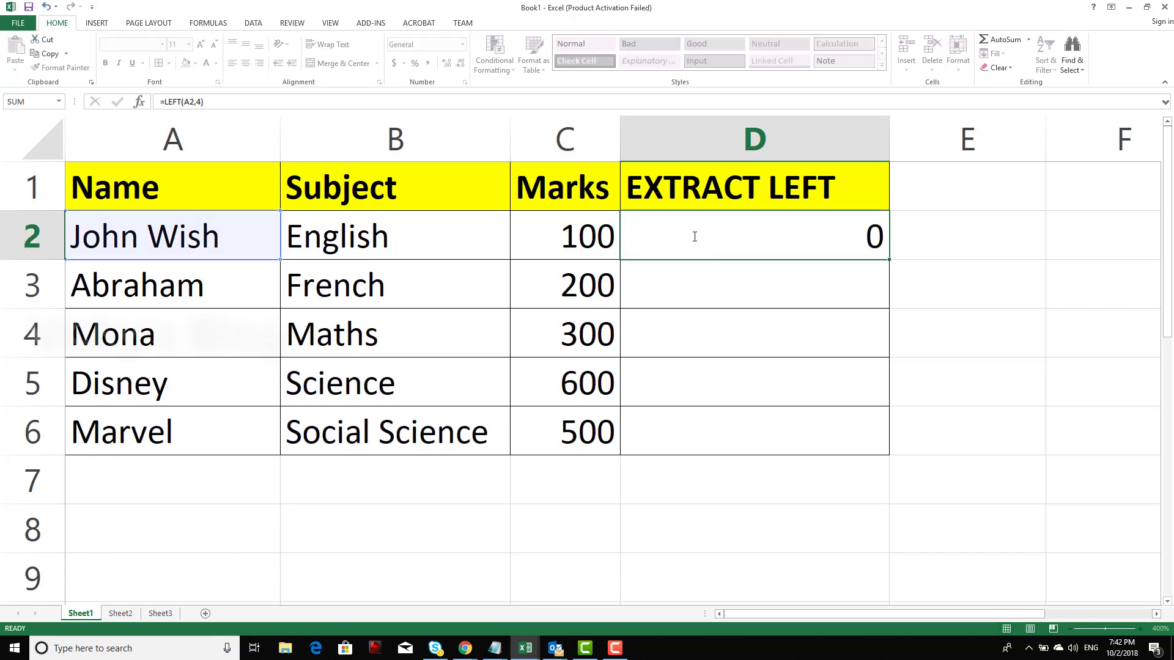
key("Left")
key("Left")
Correct A3 to 'Abraham Lincoln' and autofit column A to fit it
key("F2")
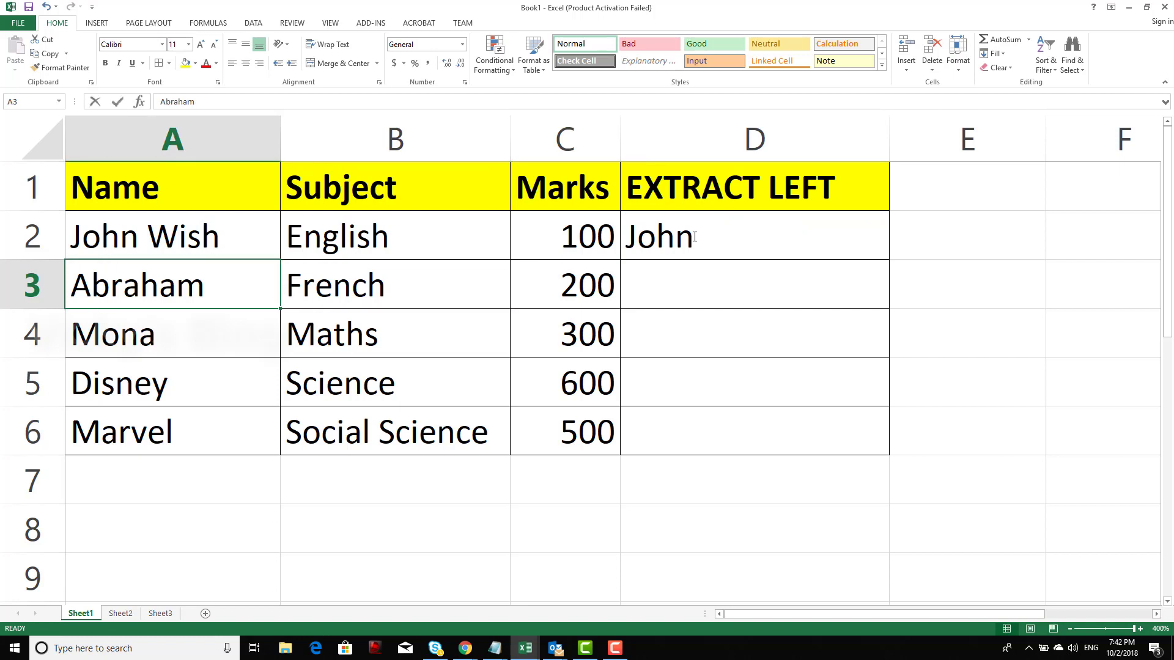
type("Lincon")
key("BackSpace")
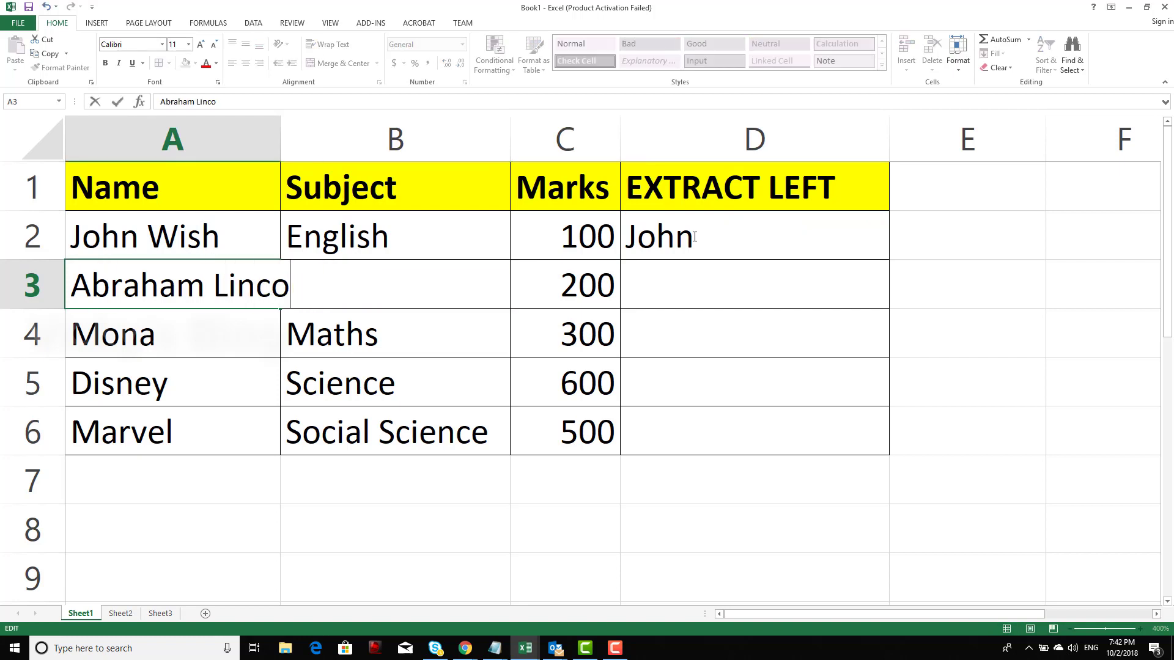
type("lkn")
key("Return")
key("Up")
key("F2")
key("Left")
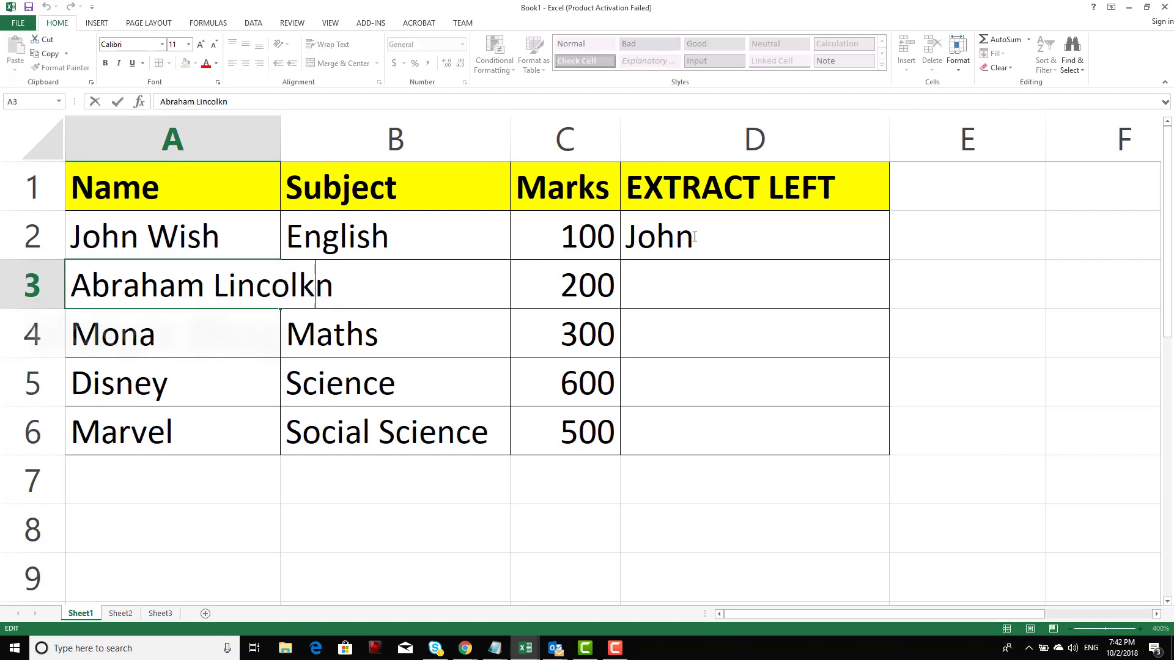
key("Left")
key("Delete")
key("Return")
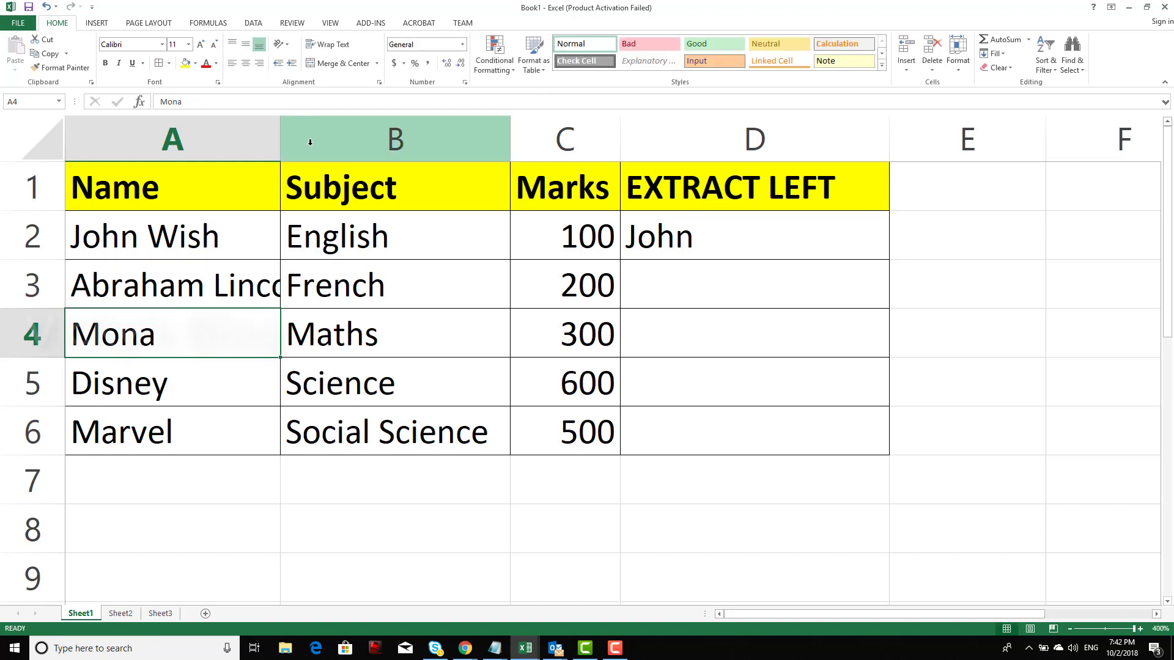
left_click(274, 136)
double_click(280, 136)
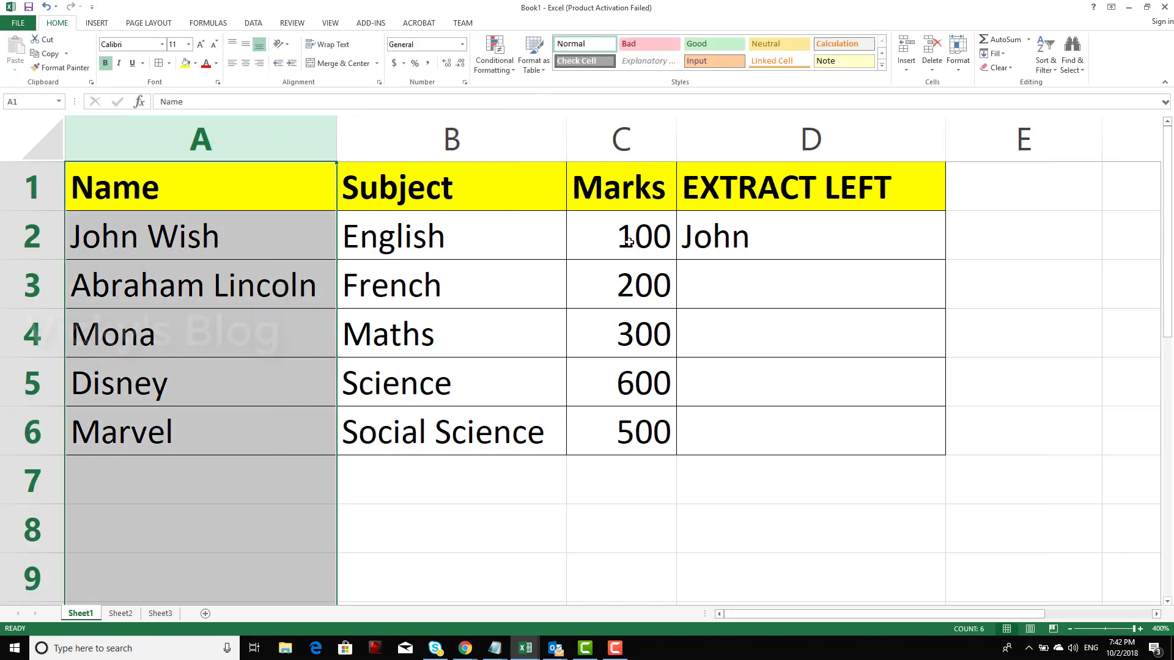
Review the values in row 3, then start editing the D1 header to 'EXTRACT LEFT STRING'
left_click(762, 294)
key("Up")
key("Down")
key("Left")
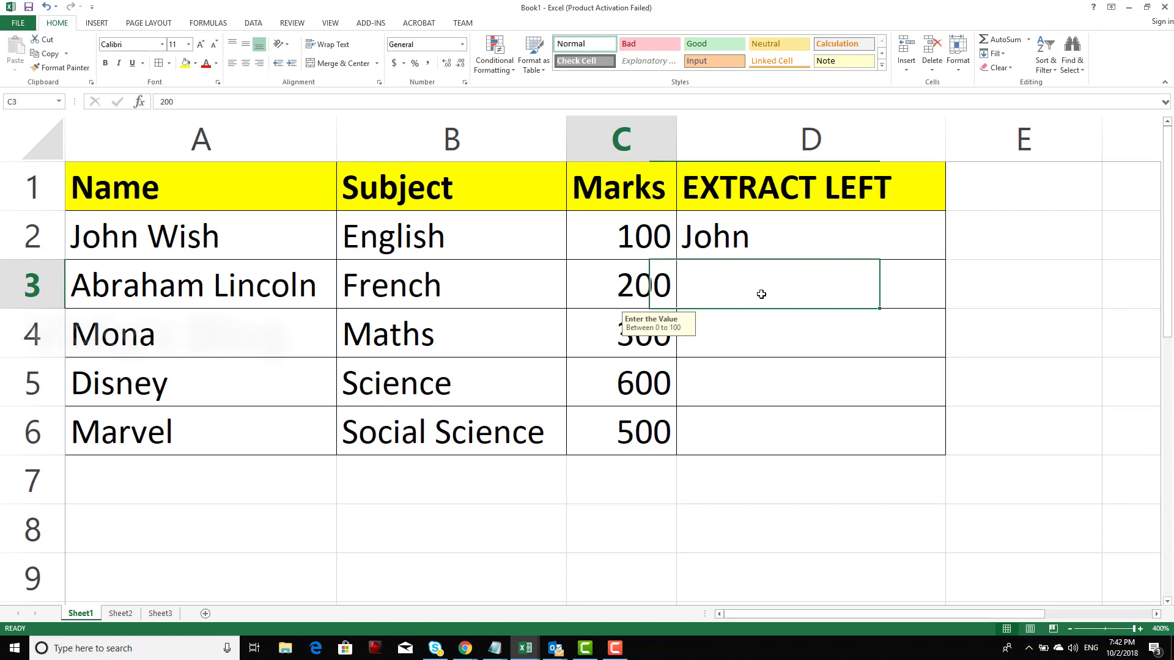
key("Left")
key("Left")
key("Right")
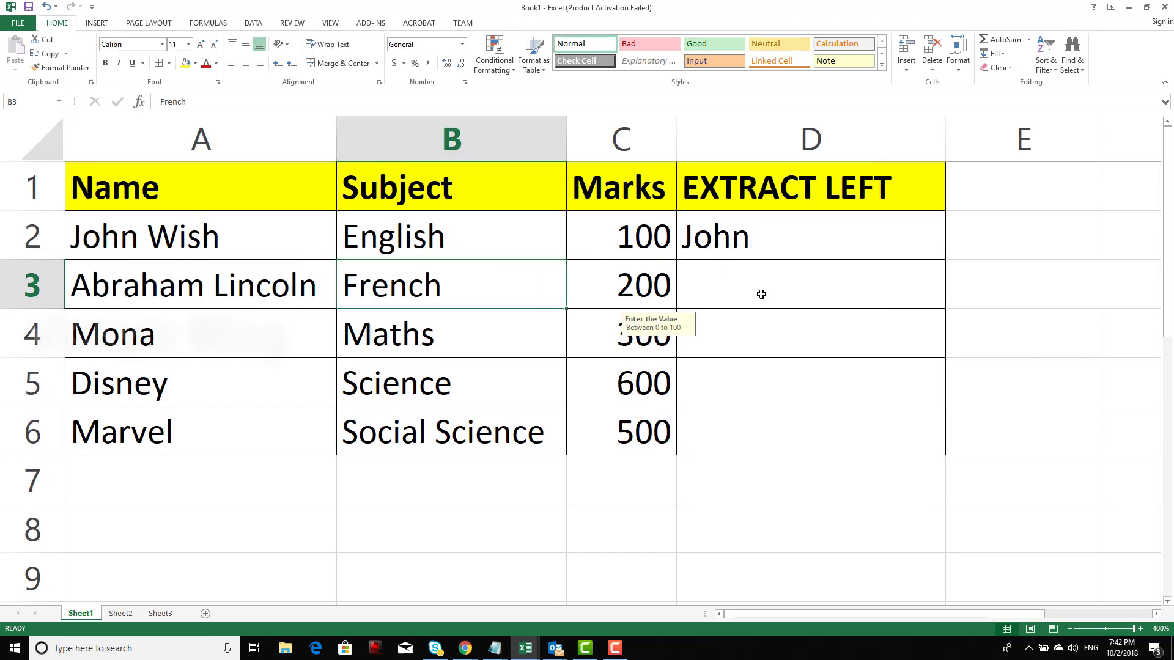
key("Right")
key("Left")
key("Left")
key("Right")
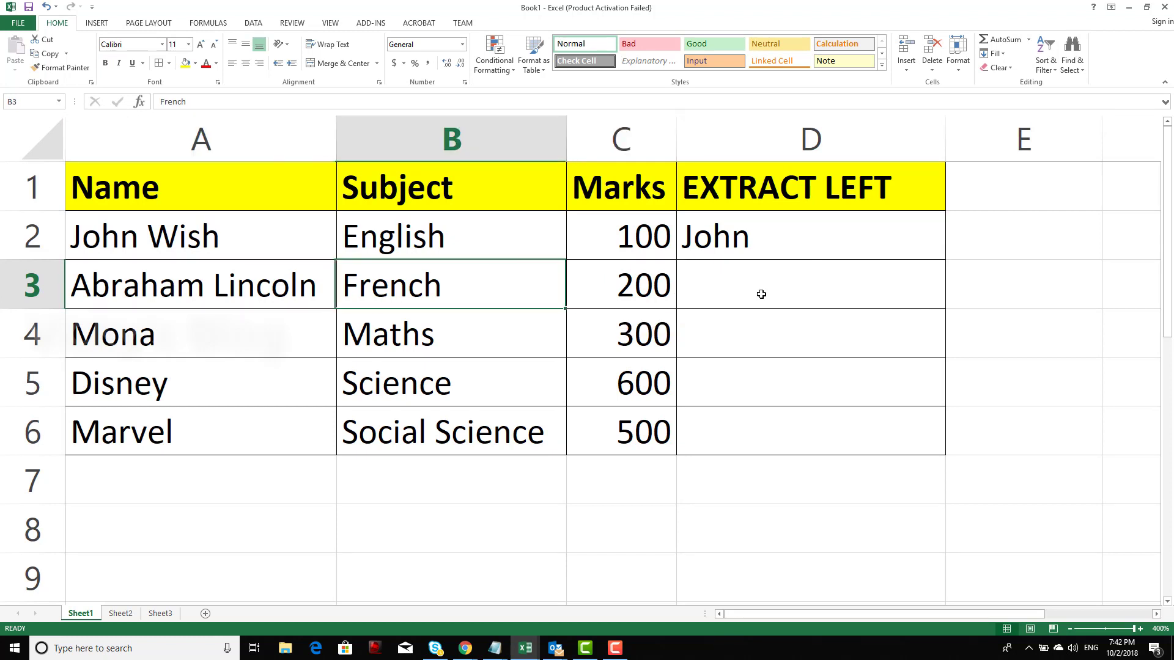
key("Right")
key("Right")
key("Up")
key("Up")
key("F2")
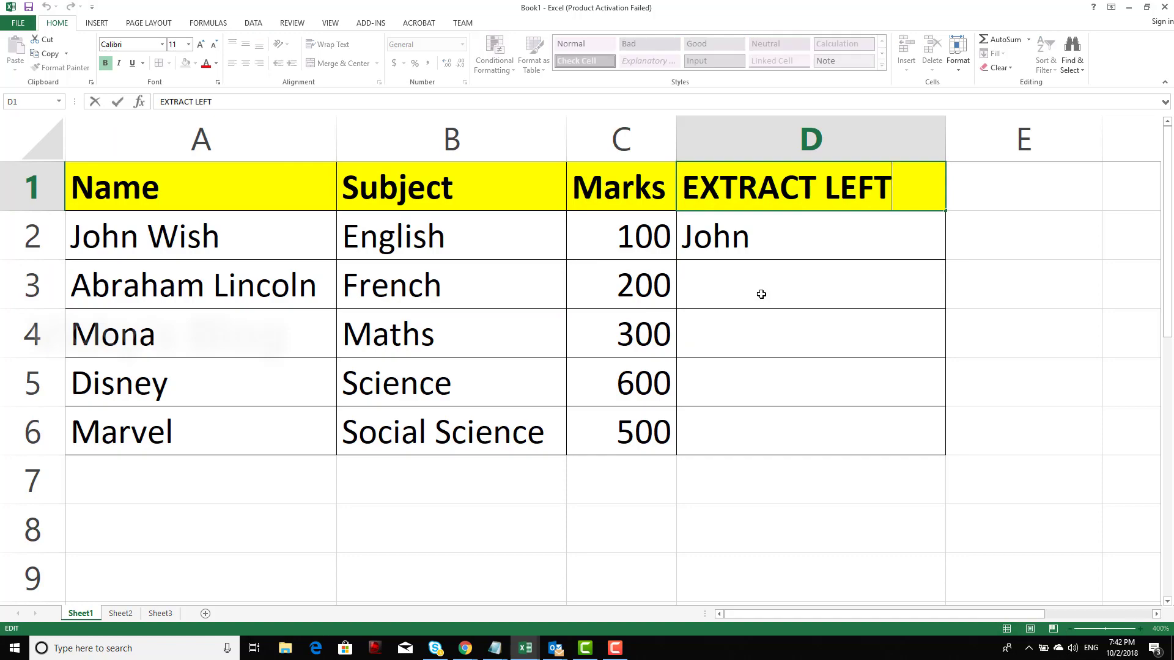
type("st")
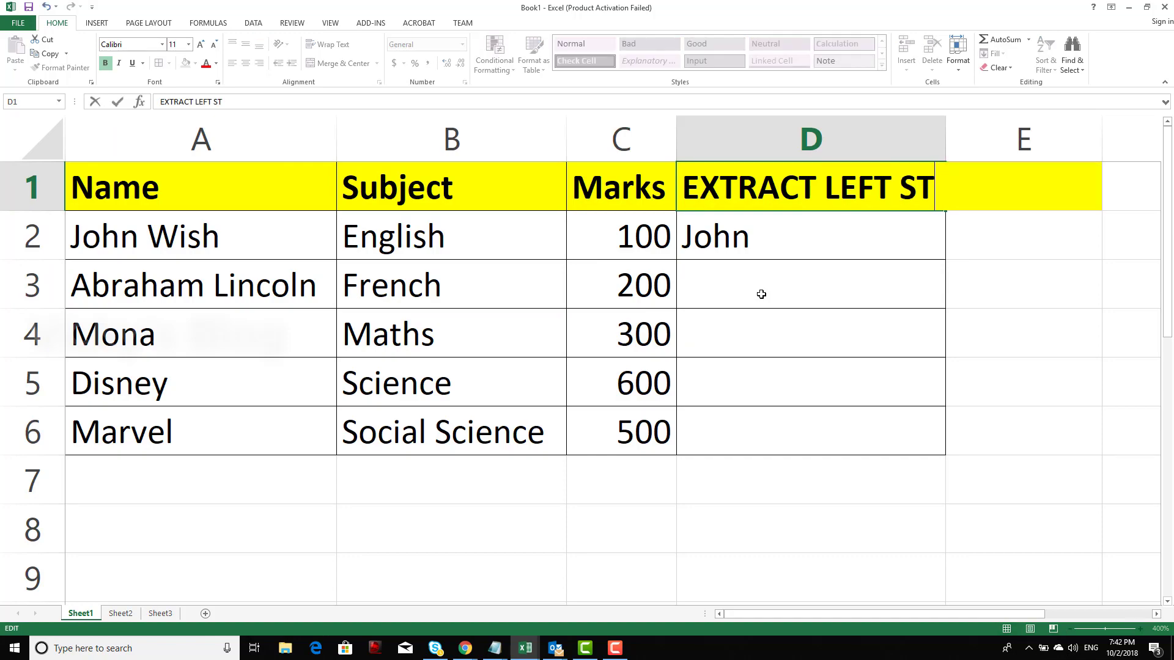
Commit the 'EXTRACT LEFT STRING' header in D1 and return to D2
key("Left")
key("Up")
key("Right")
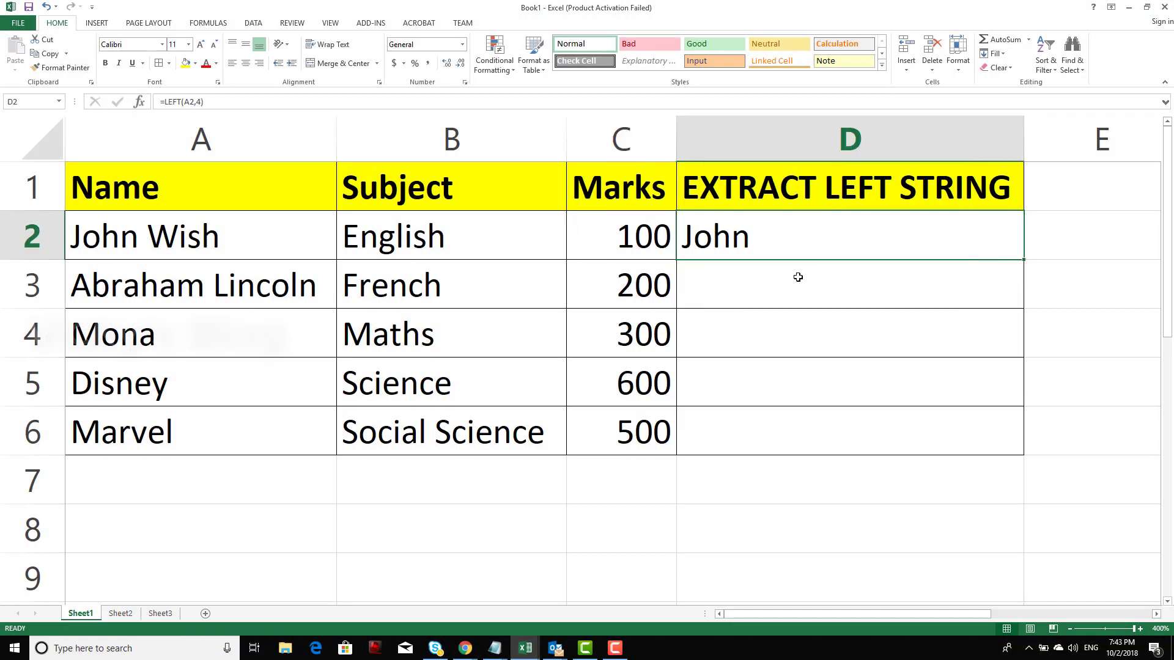
key("Down")
key("Up")
Copy D2's LEFT formula into D3 and begin correcting its character count
key("ctrl+c")
key("Down")
key("Return")
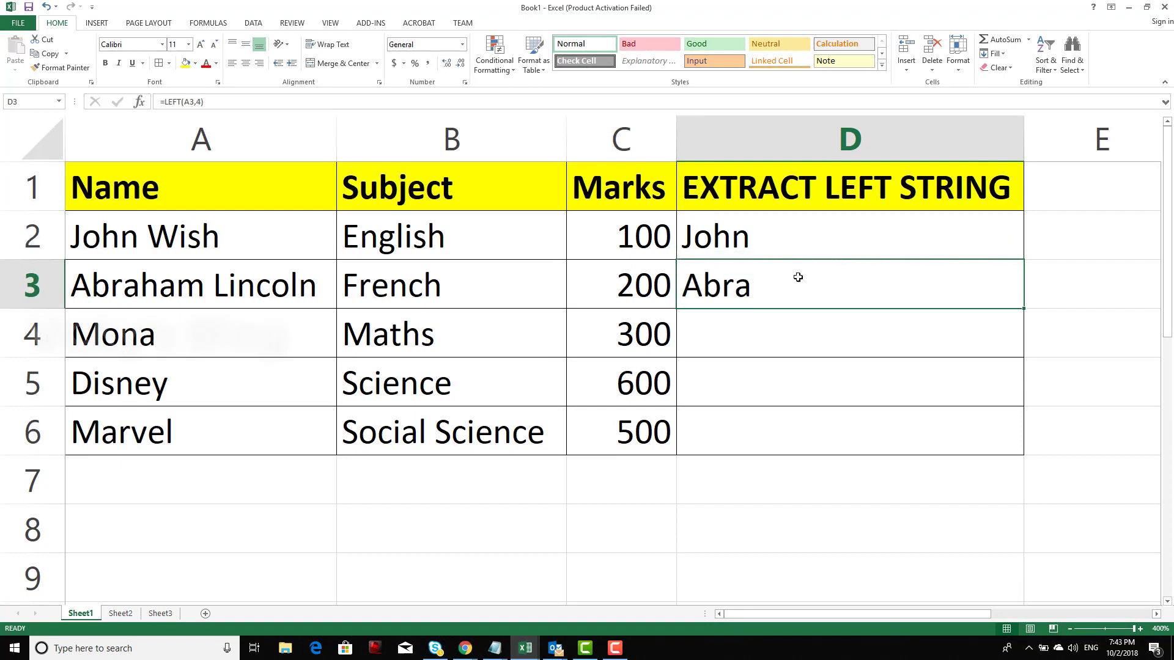
key("F2")
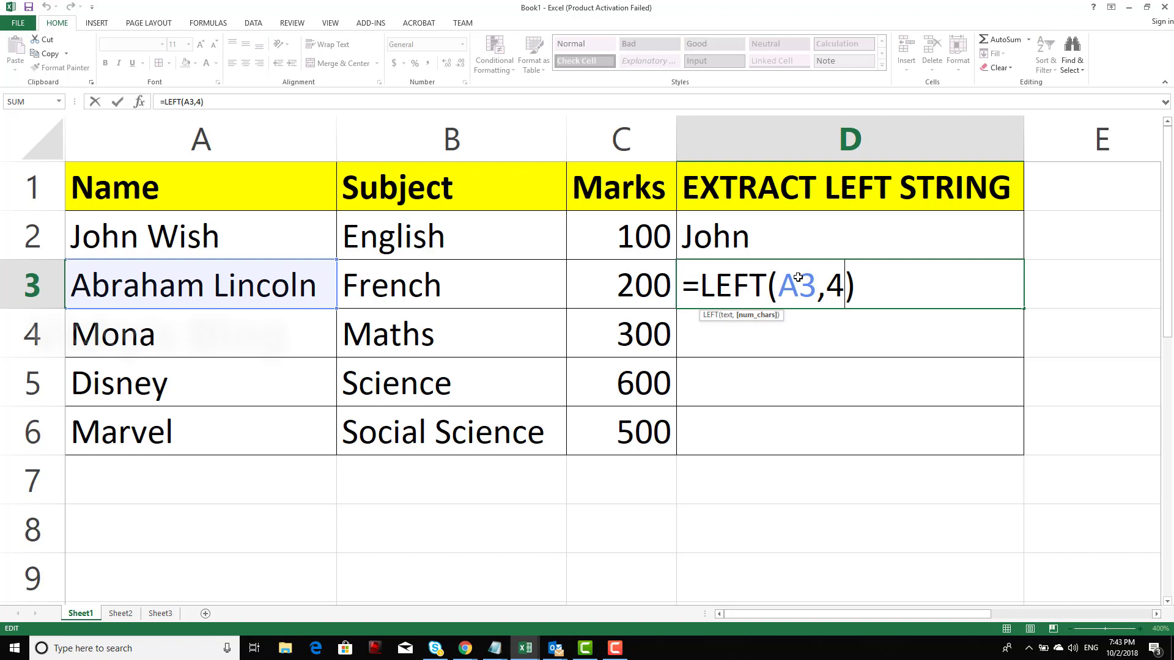
key("BackSpace")
type("7")
Commit D3's formula so it returns Abraham
key("Return")
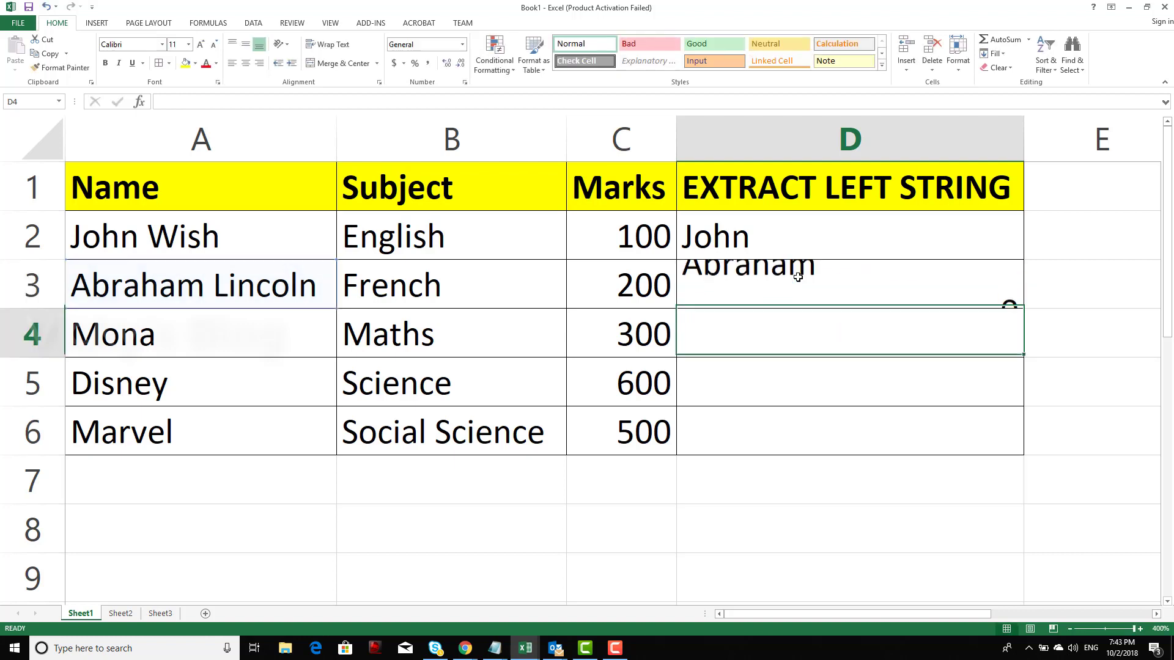
key("Down")
key("Up")
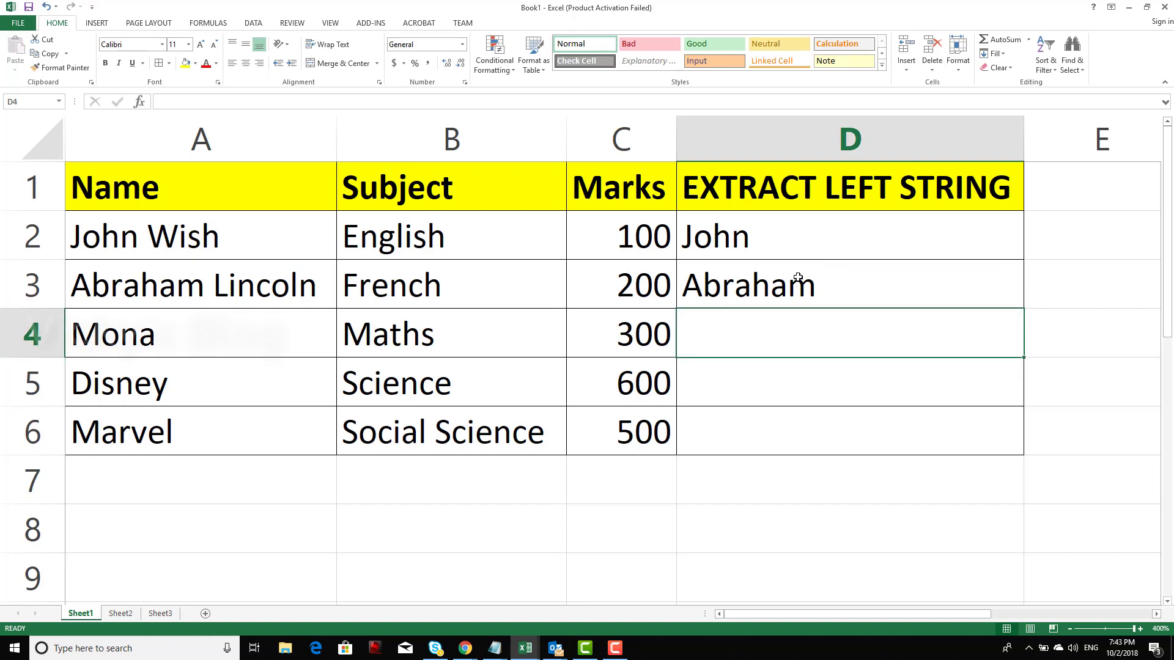
type("=(")
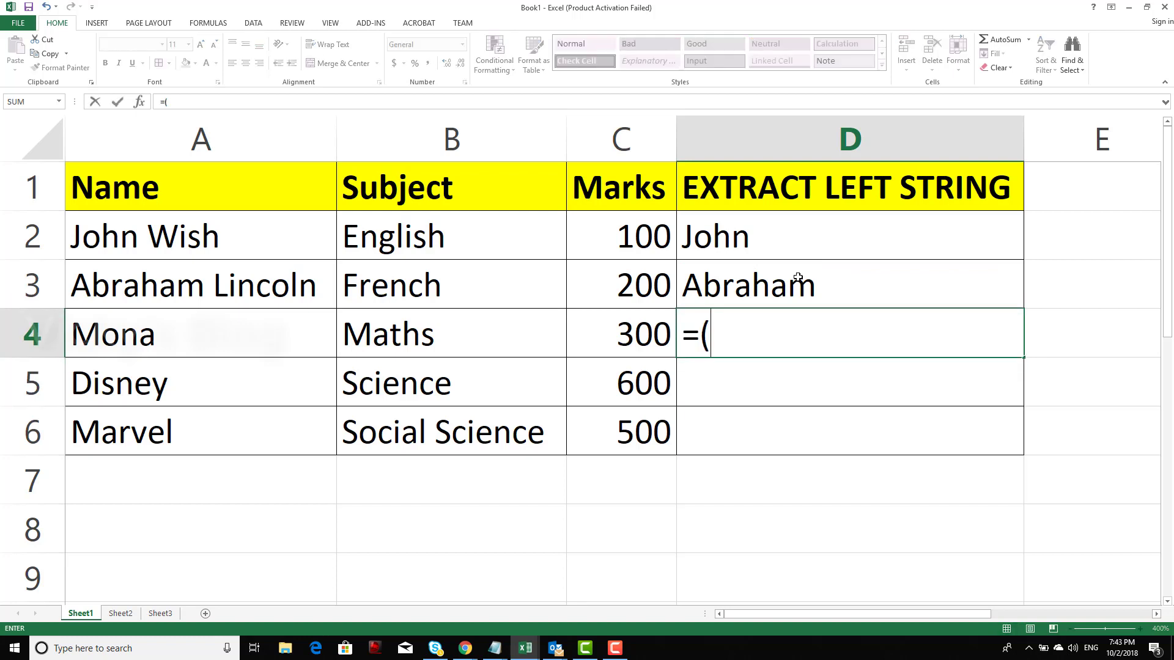
Enter =LEFT("STEVE AUSTIN", 5) in D4, returning STEVE
key("BackSpace")
type("LEFT)")
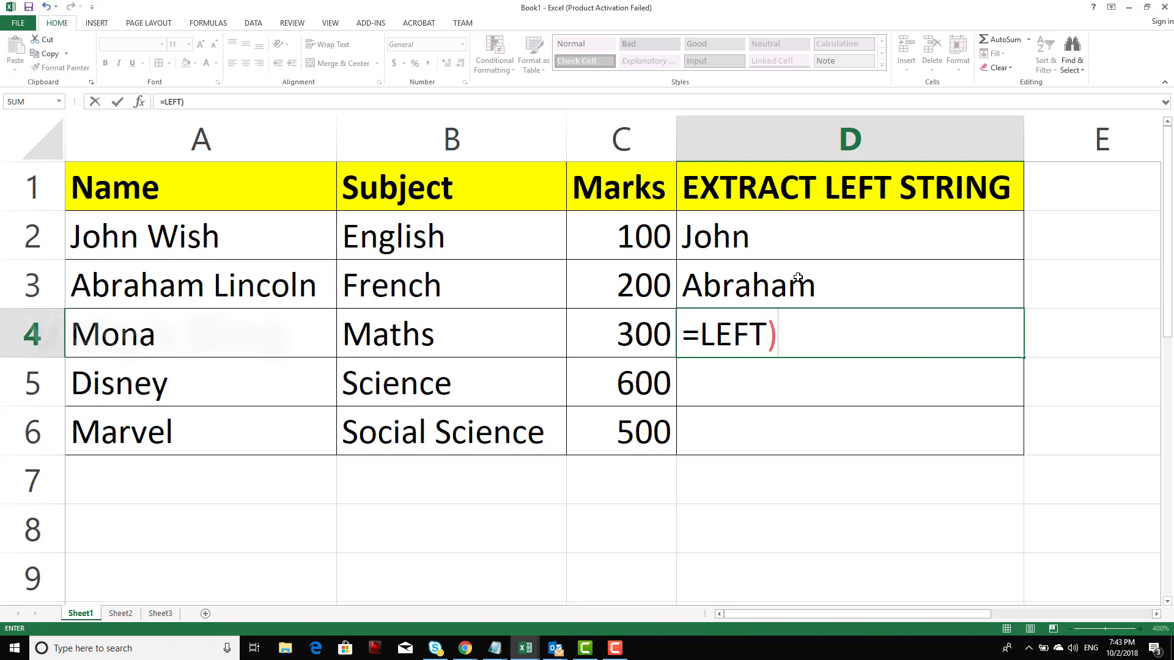
key("BackSpace")
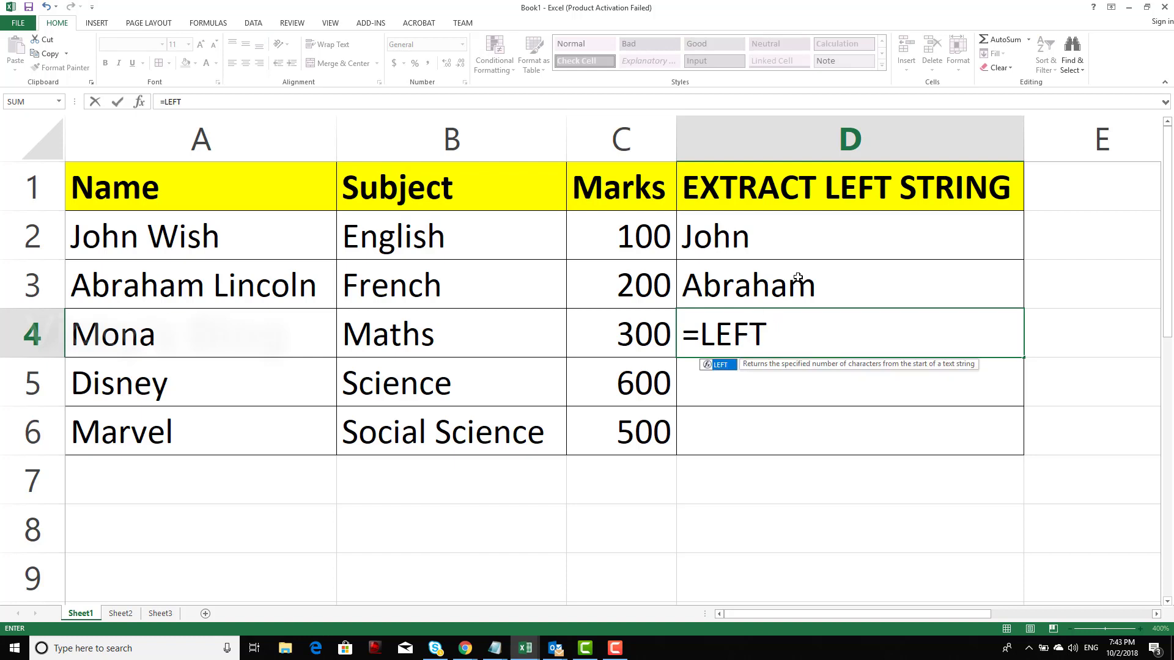
type("(ST5E")
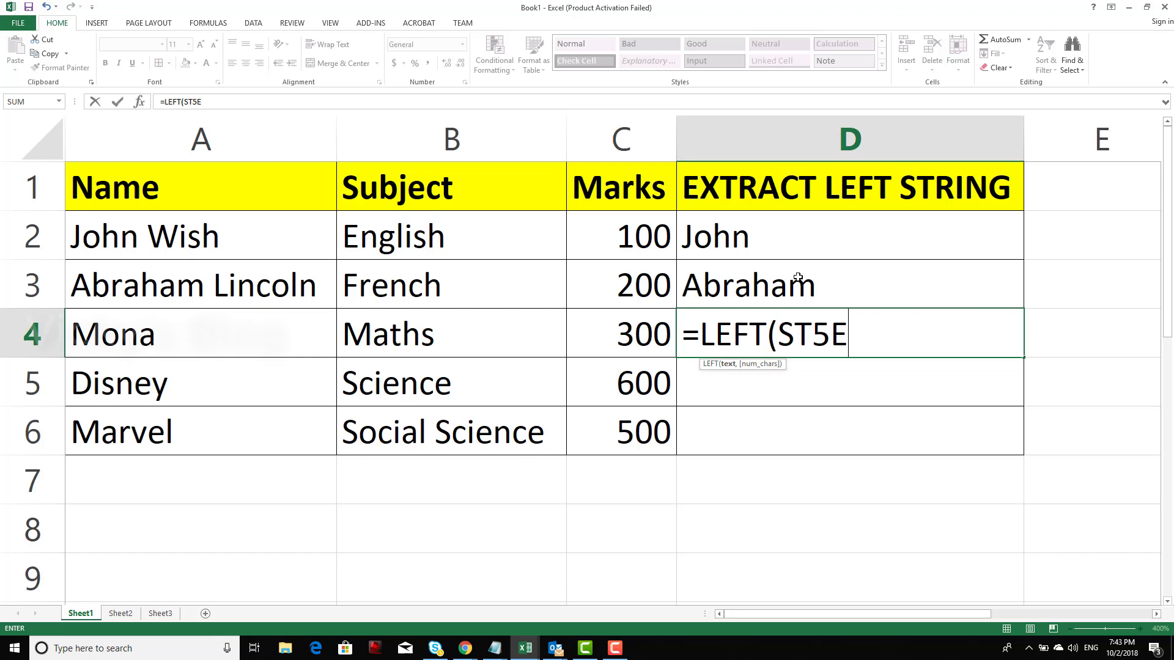
type("VE")
key("BackSpace")
key("BackSpace")
key("BackSpace")
key("BackSpace")
type("VE")
key("BackSpace")
key("BackSpace")
type("E")
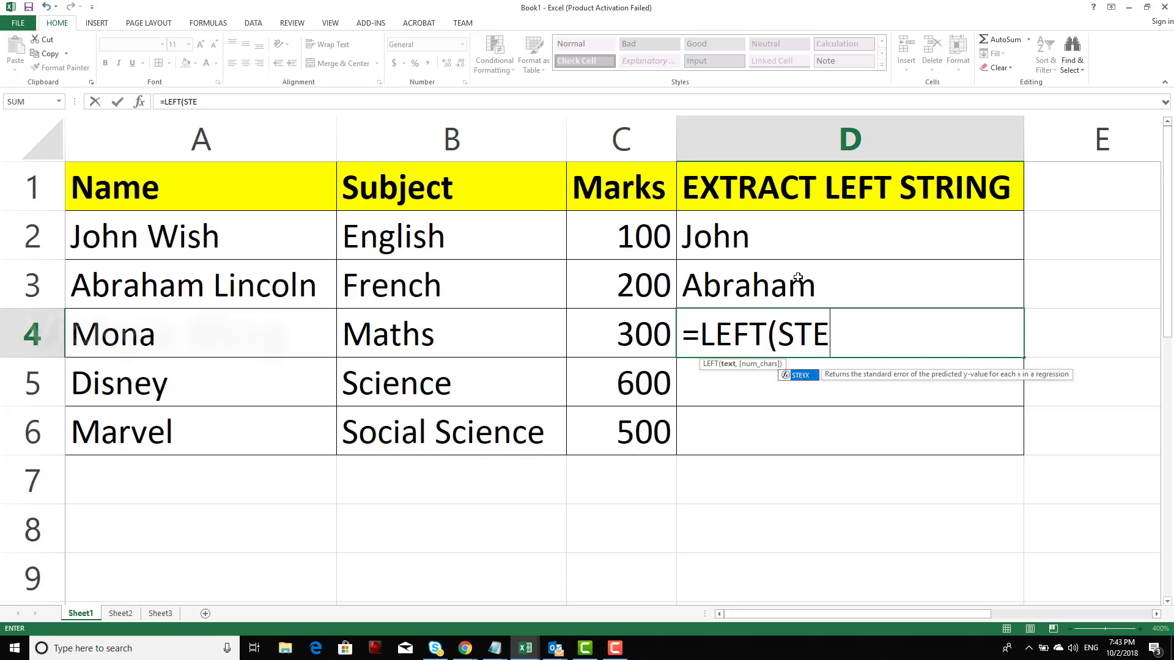
type("VE,")
key("BackSpace")
type("A")
key("BackSpace")
key("BackSpace")
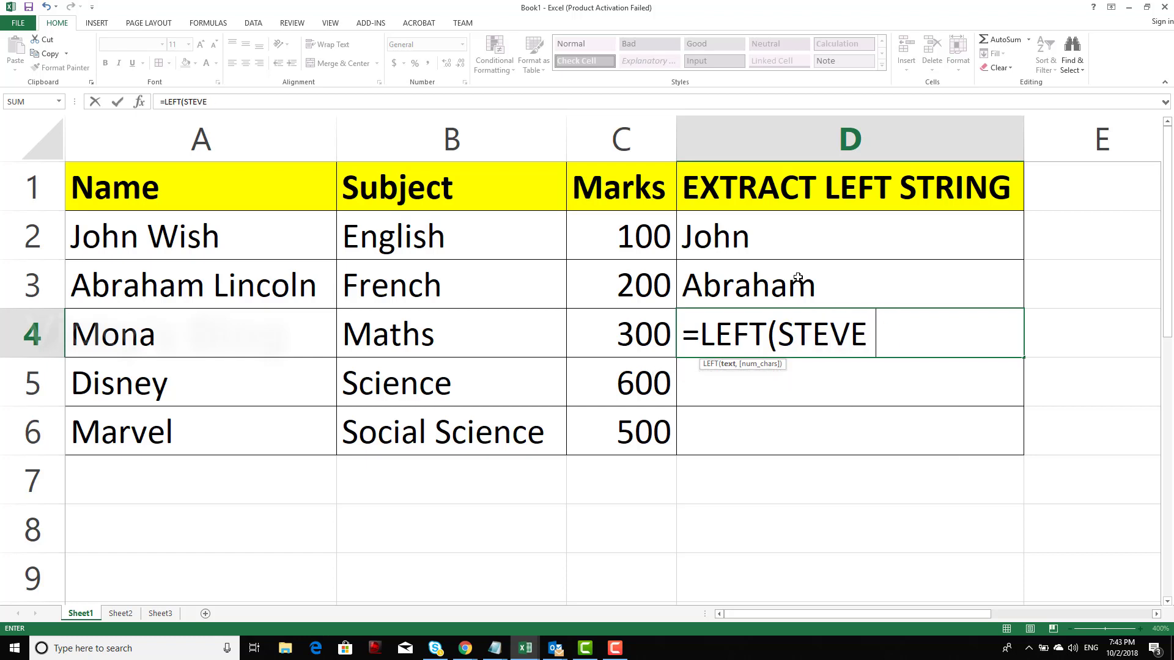
key("BackSpace")
key("BackSpace")
key("BackSpace")
key("BackSpace")
key("BackSpace")
type("\"")
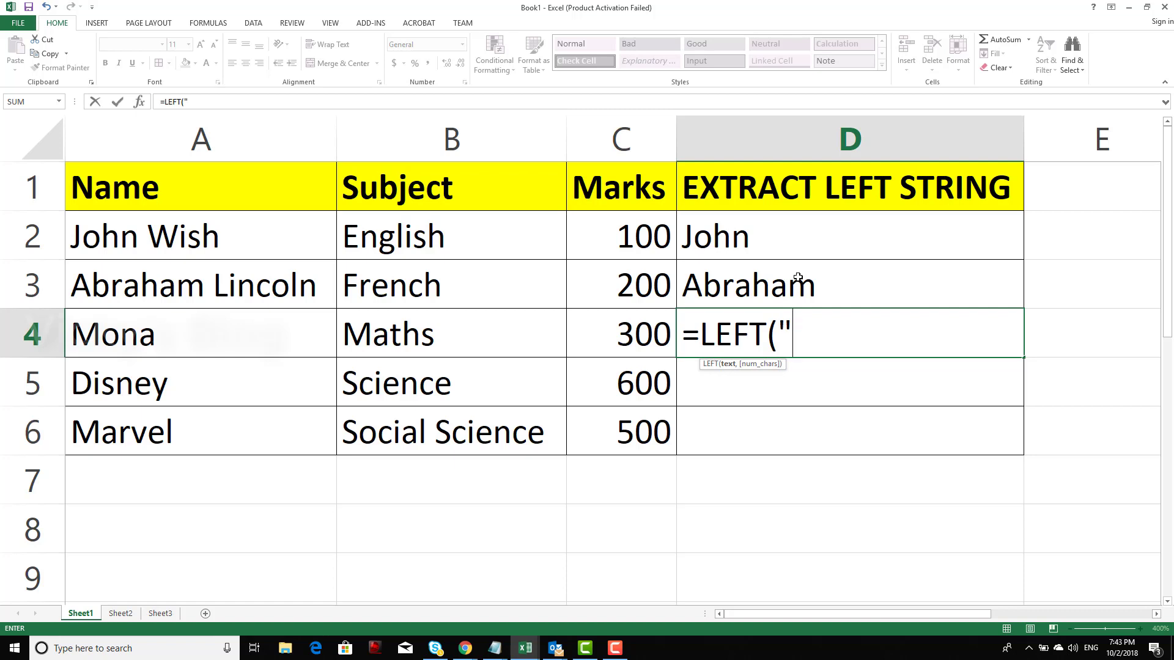
type("STEVE AUSTING")
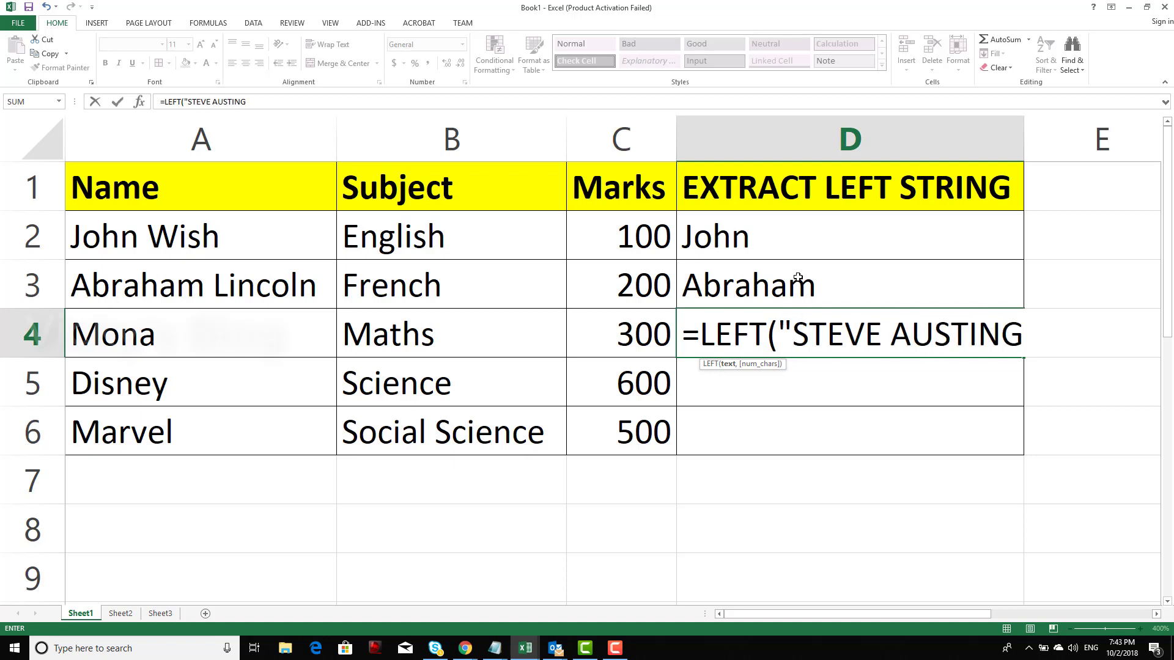
key("BackSpace")
type("\", 5")
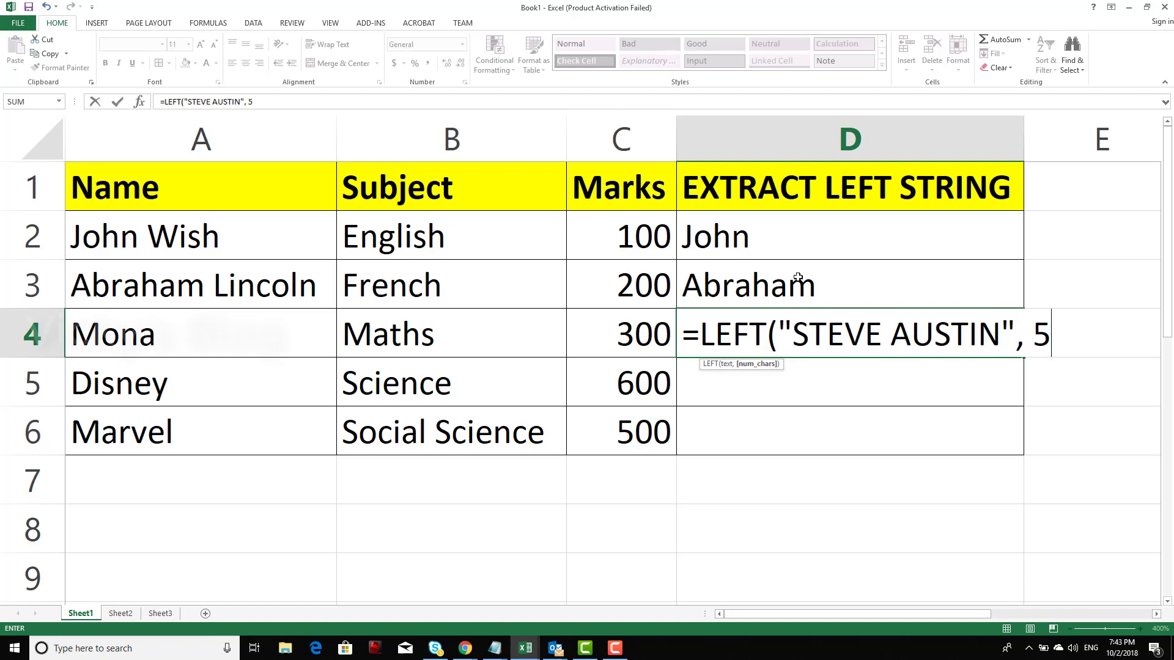
type(")")
key("Return")
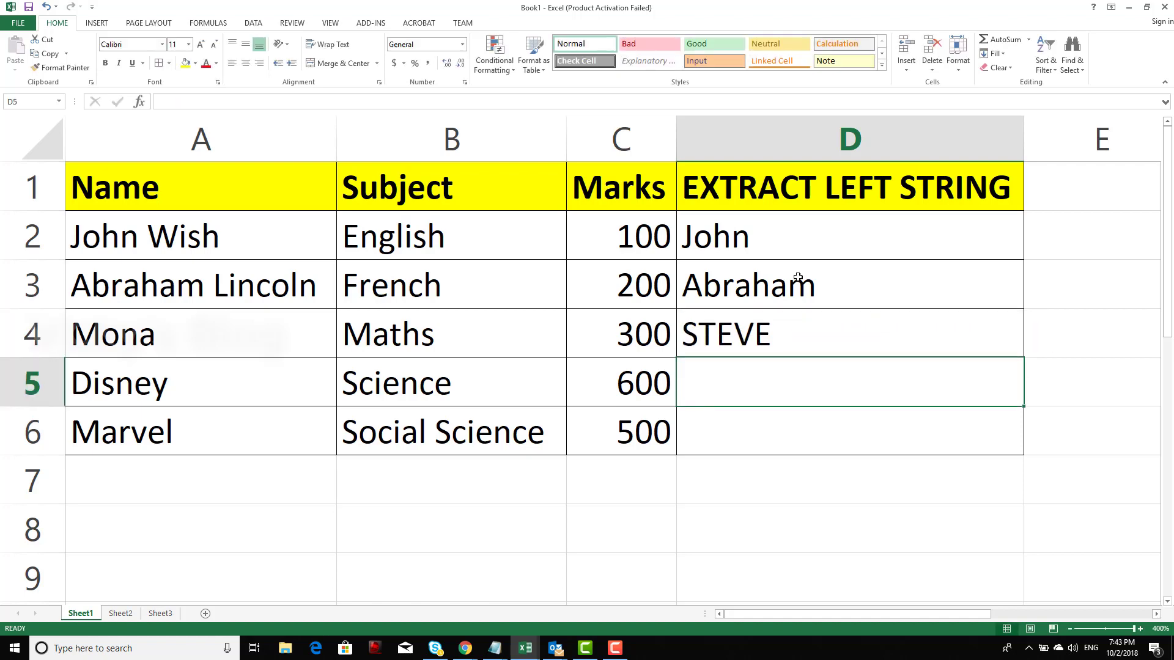
key("Up")
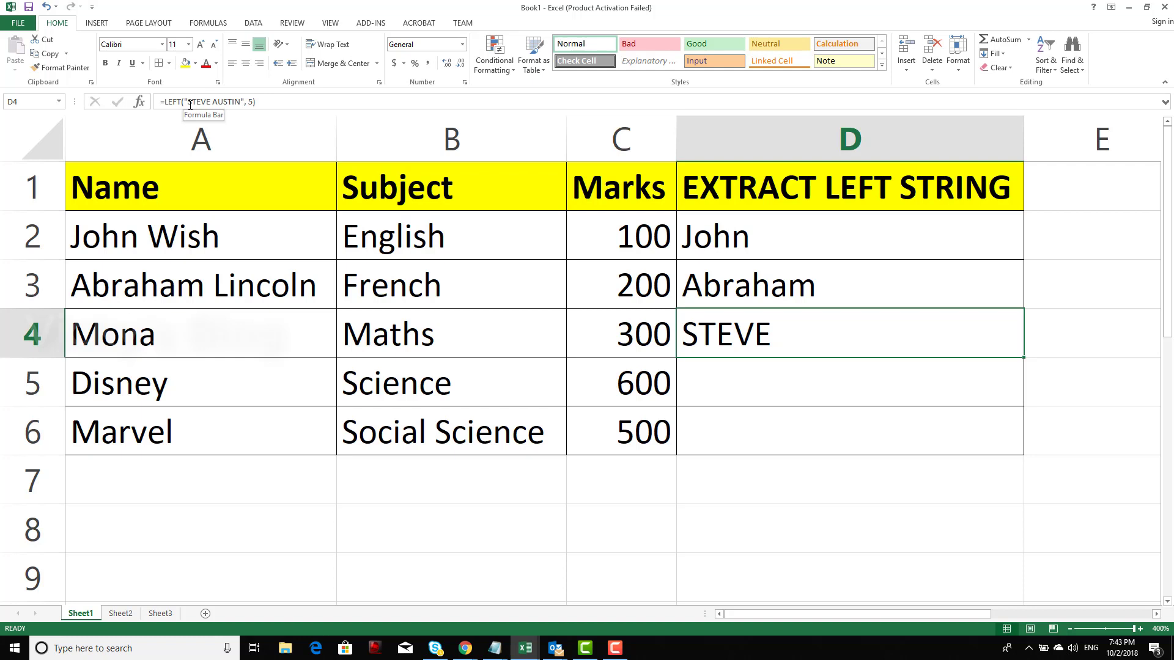
left_click_drag(190, 101, 259, 101)
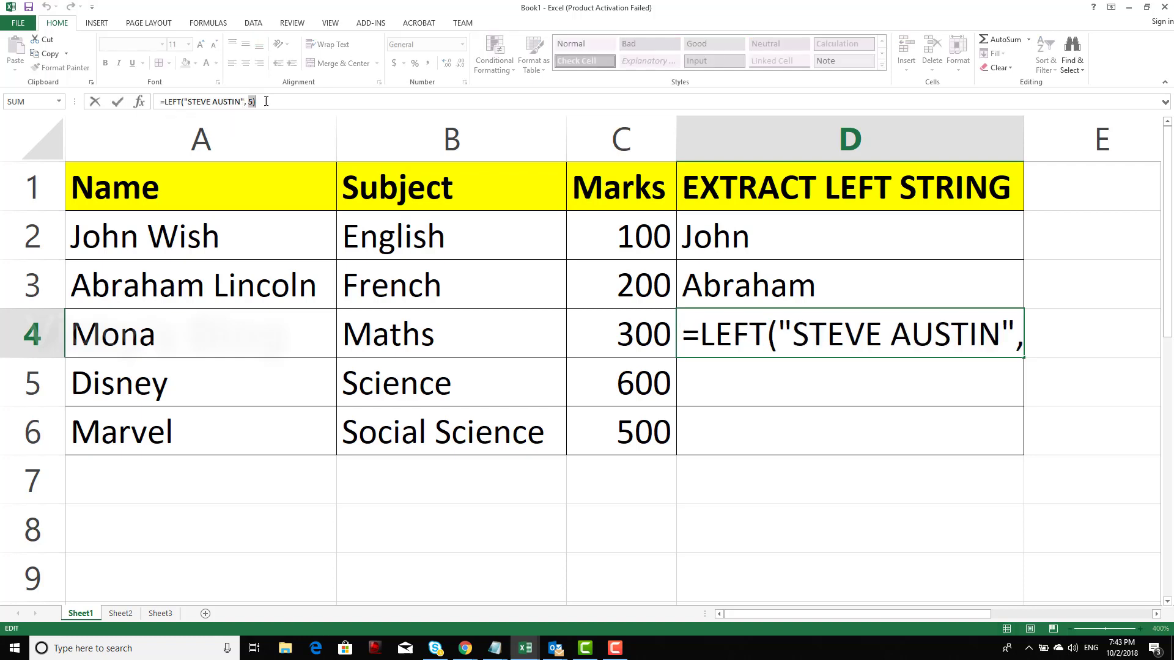
left_click(737, 285)
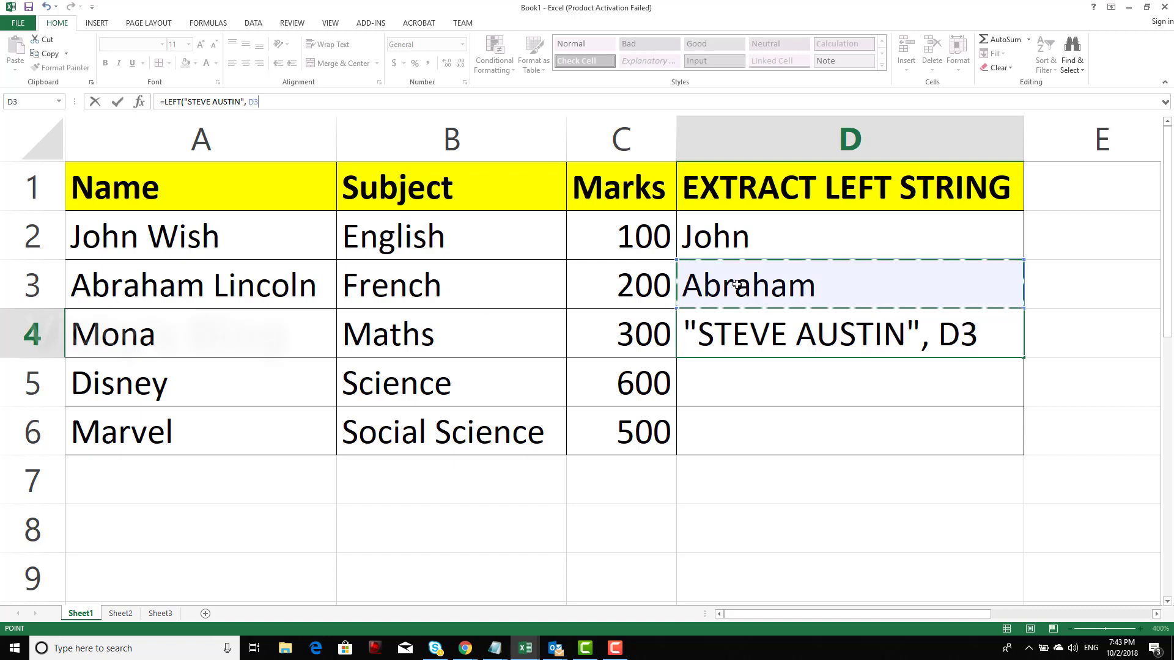
type("5)")
key("Return")
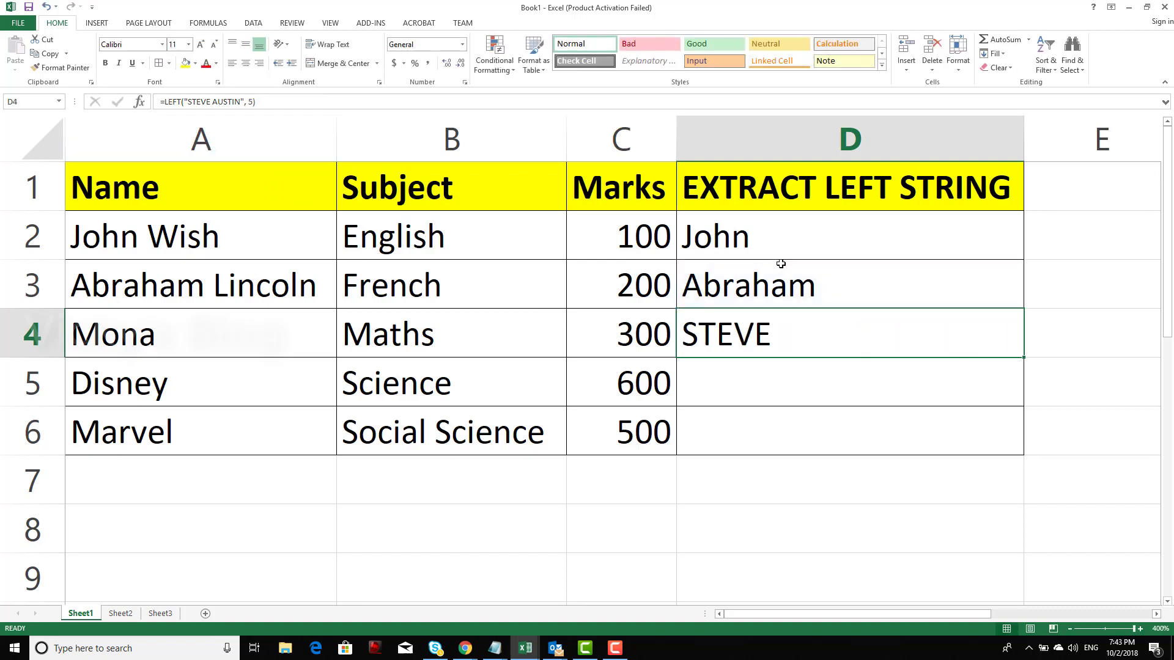
left_click(794, 281)
left_click(91, 286)
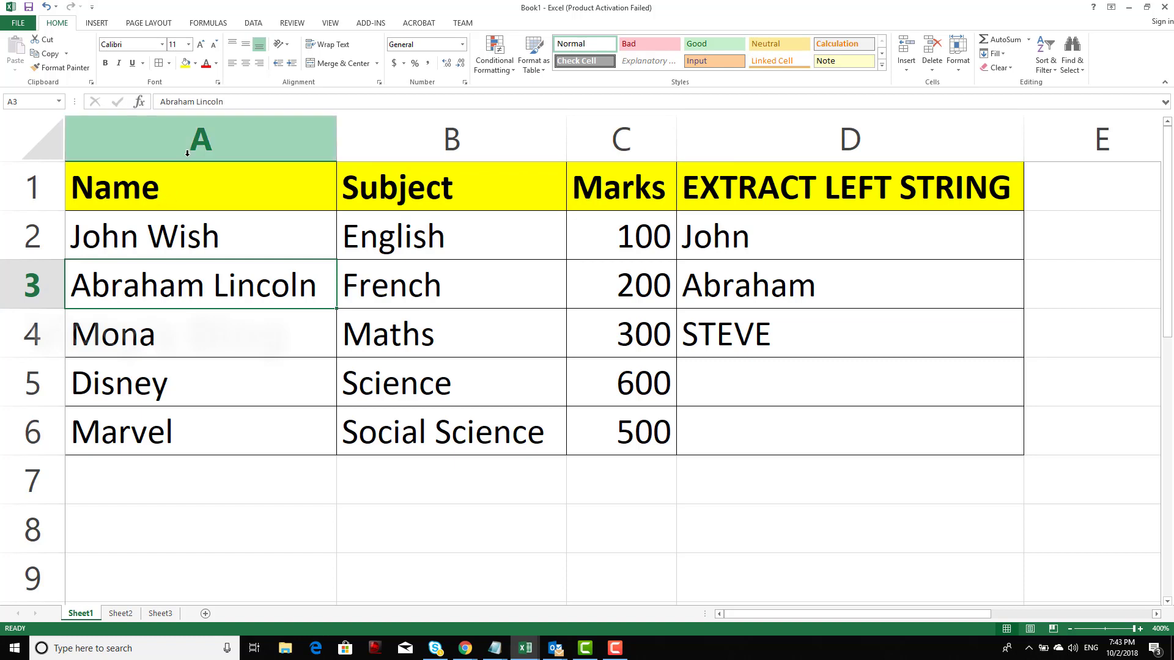
left_click(787, 288)
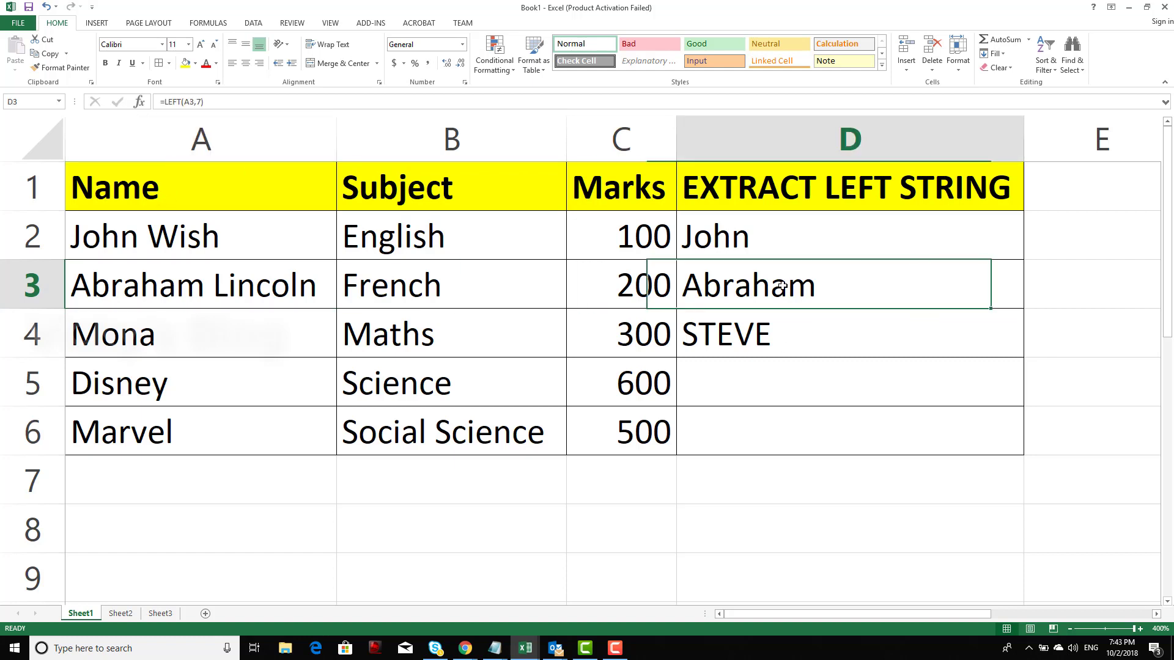
double_click(192, 101)
left_click(739, 189)
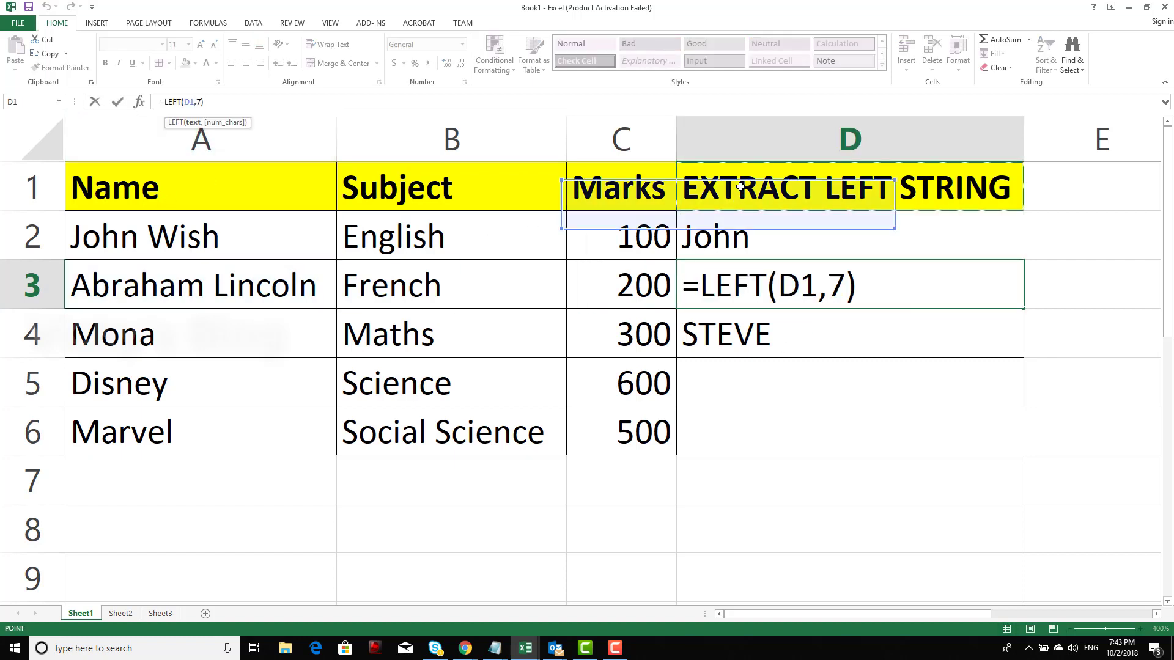
left_click(769, 332)
type("+")
key("shift+Down")
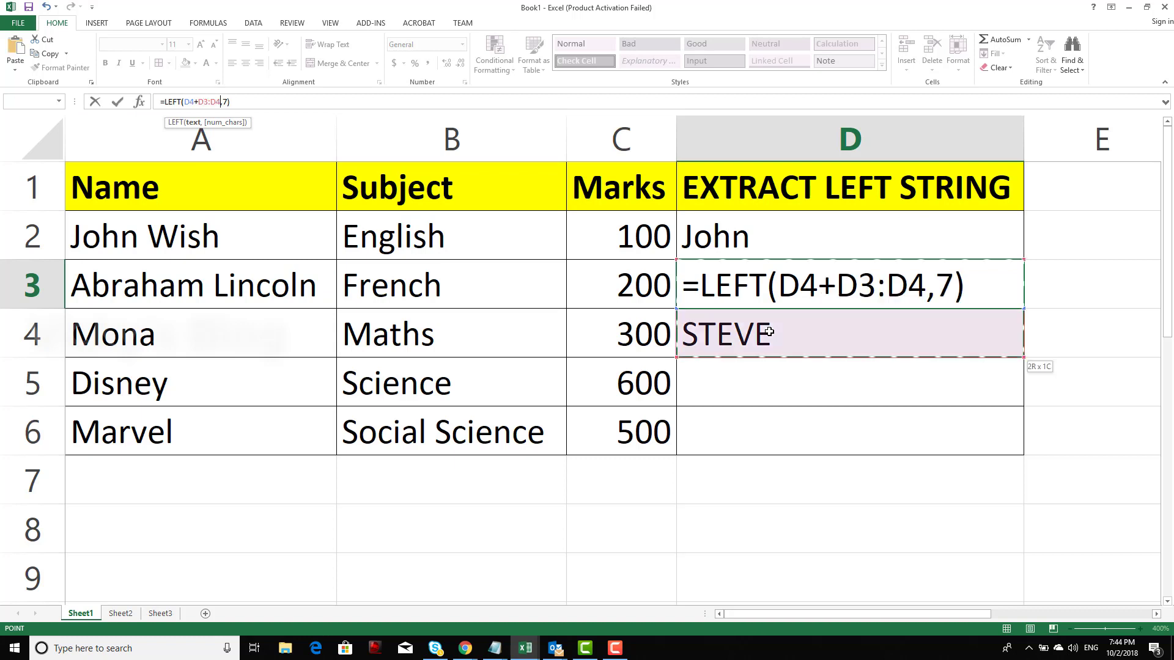
key("shift+Down")
key("shift+Down")
key("Return")
key("Return")
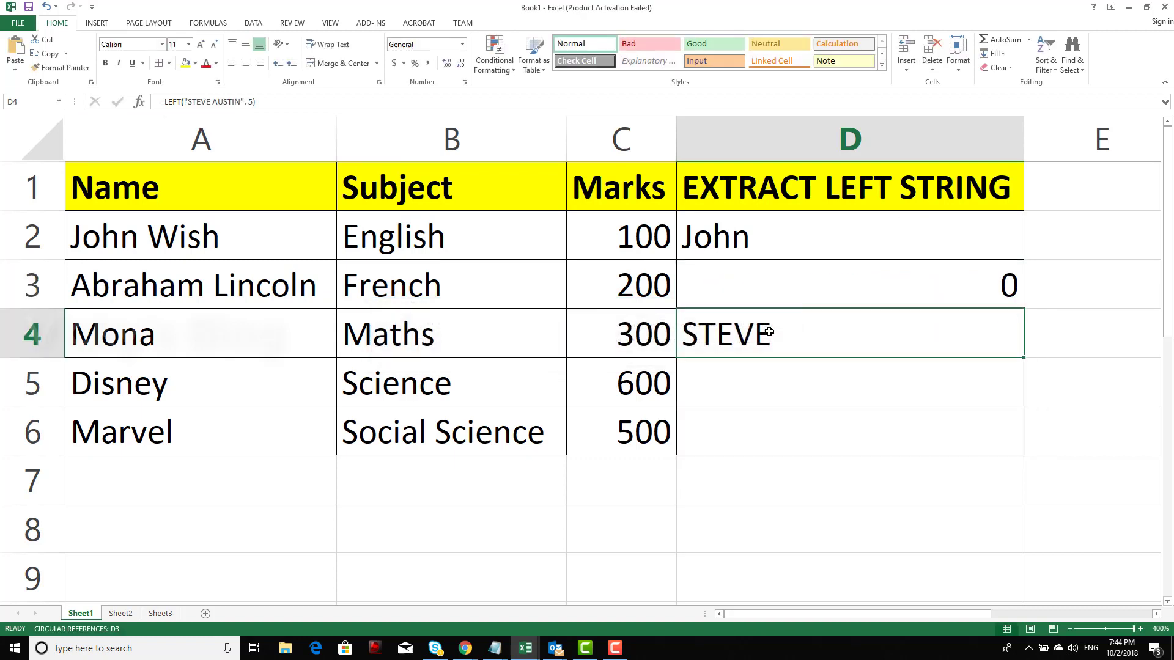
key("Return")
key("ctrl+z")
key("Down")
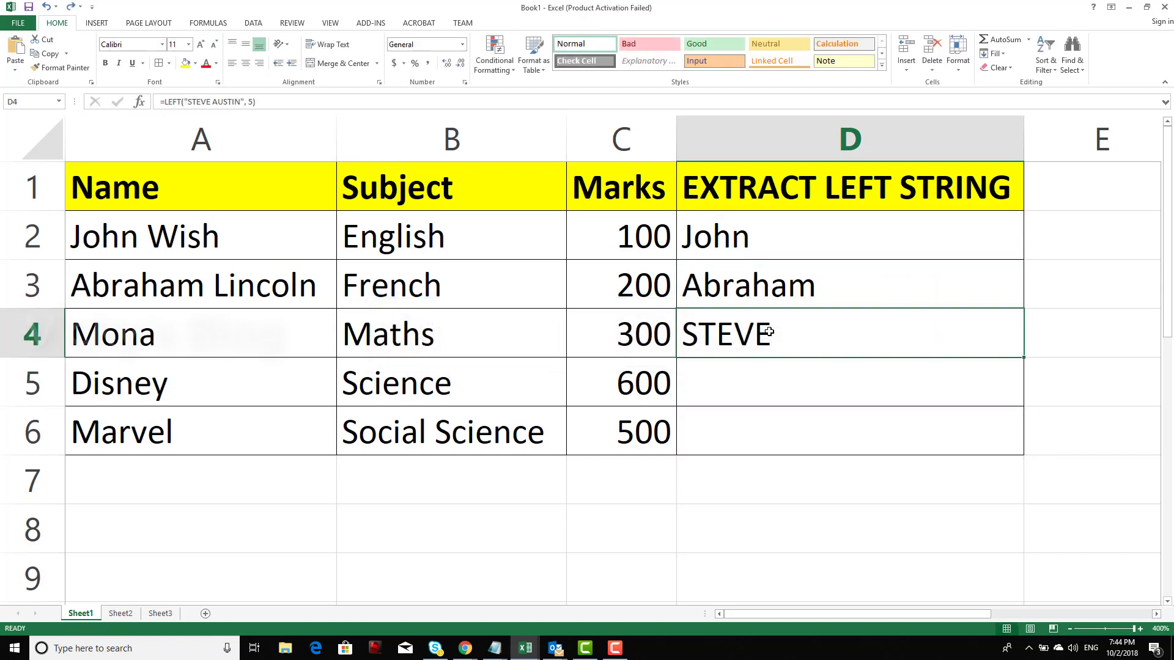
Paste D4's formula into D5 and D6, then inspect the formulas in D4 and D5
key("ctrl+c")
key("Down")
key("shift+Down")
key("Return")
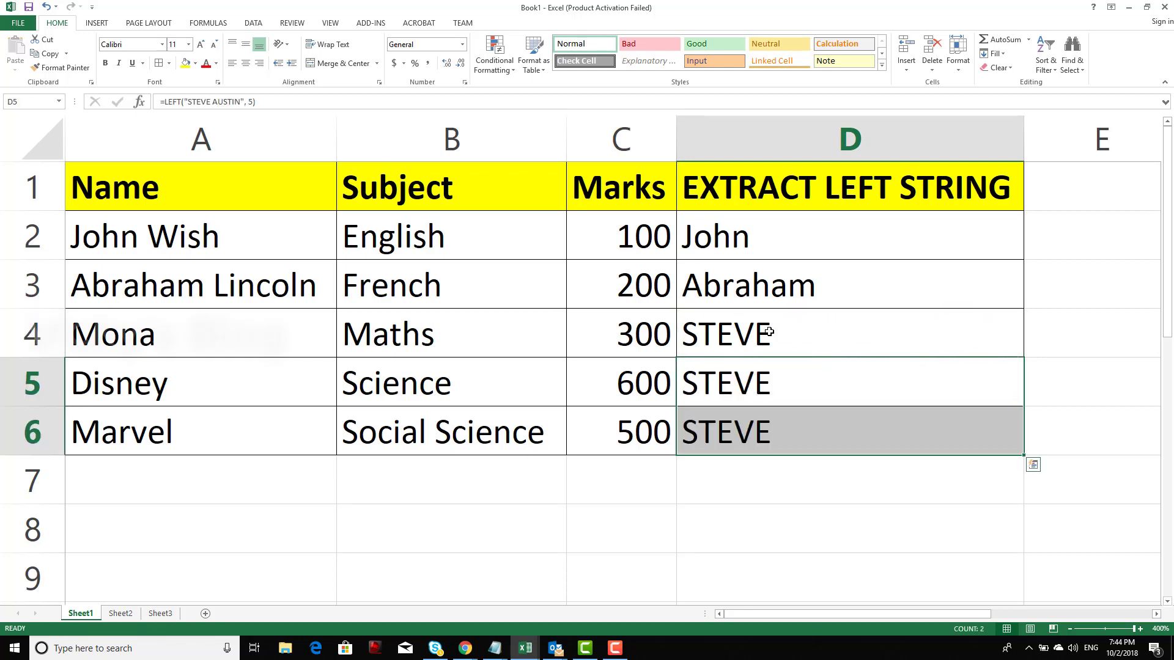
double_click(769, 332)
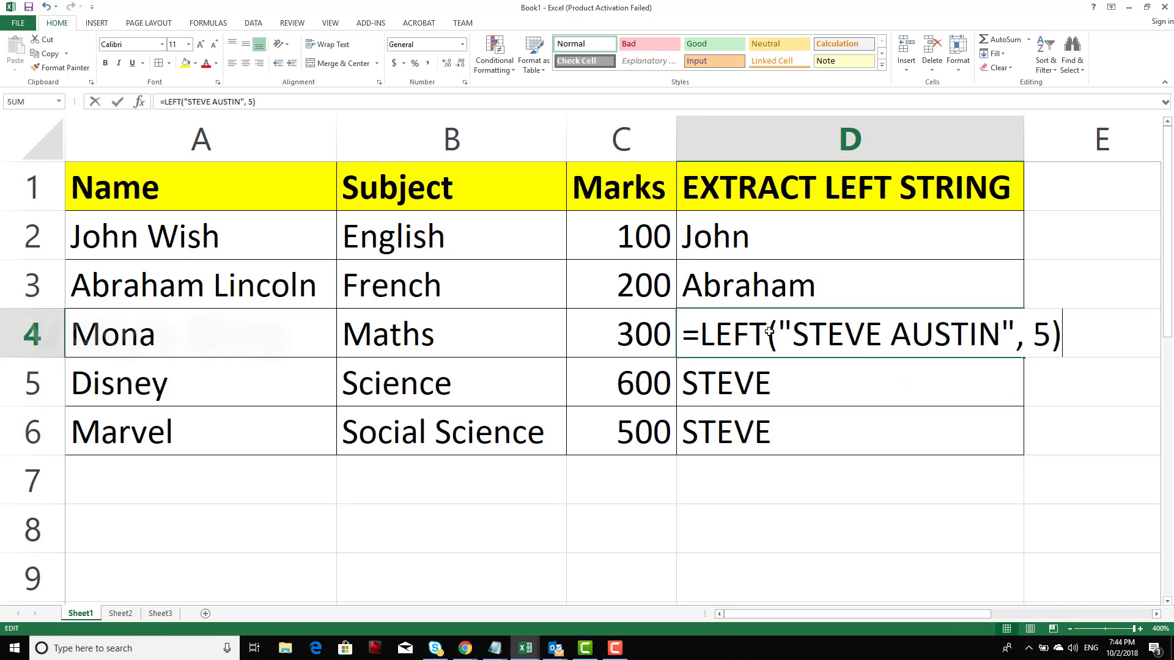
key("Escape")
key("Down")
key("F2")
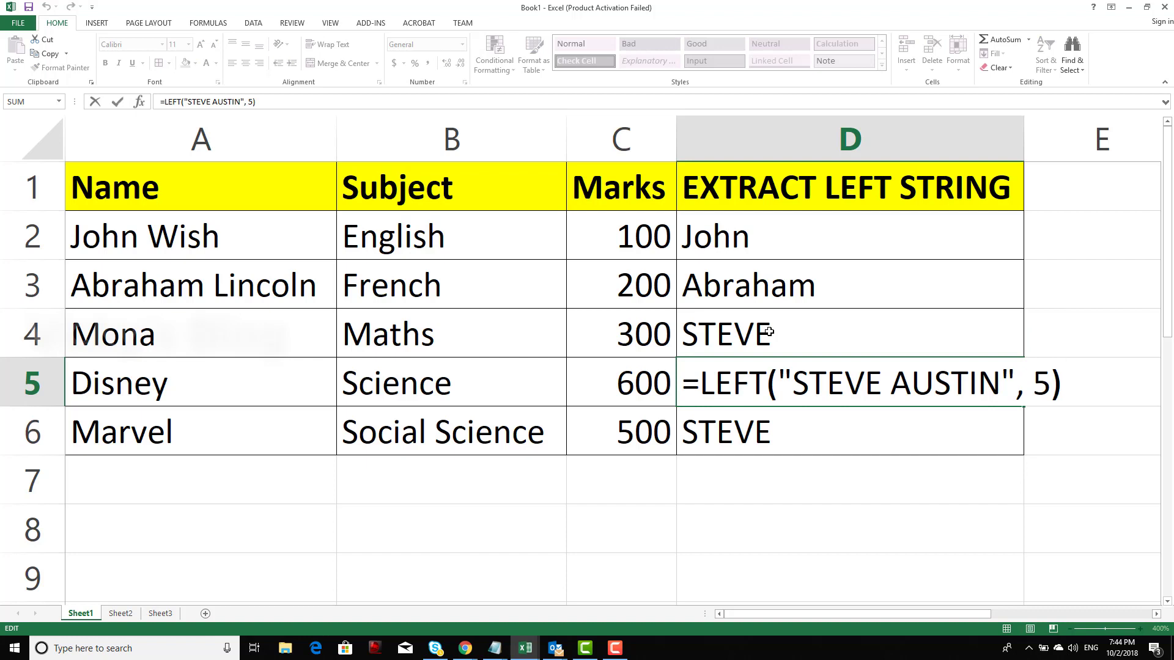
key("Left")
key("Left")
key("Escape")
Paste D3's =LEFT(A3,7) formula into D5 and D6, giving Disney and Marvel
key("Up")
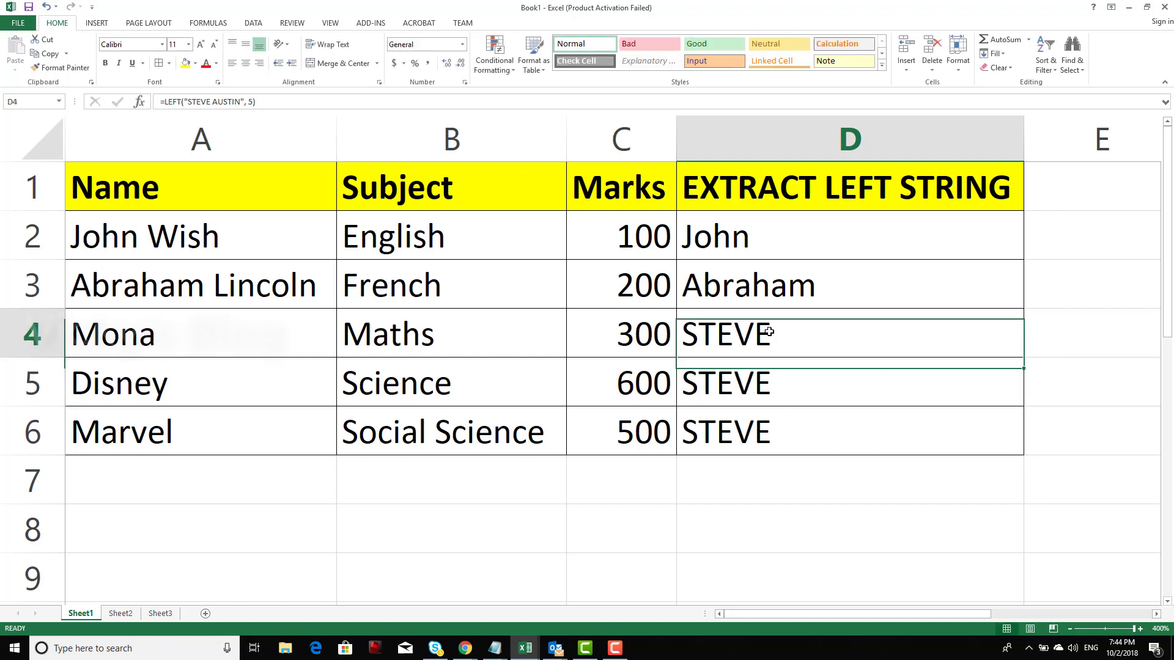
key("Up")
key("ctrl+c")
key("shift+Down")
key("Down")
key("Return")
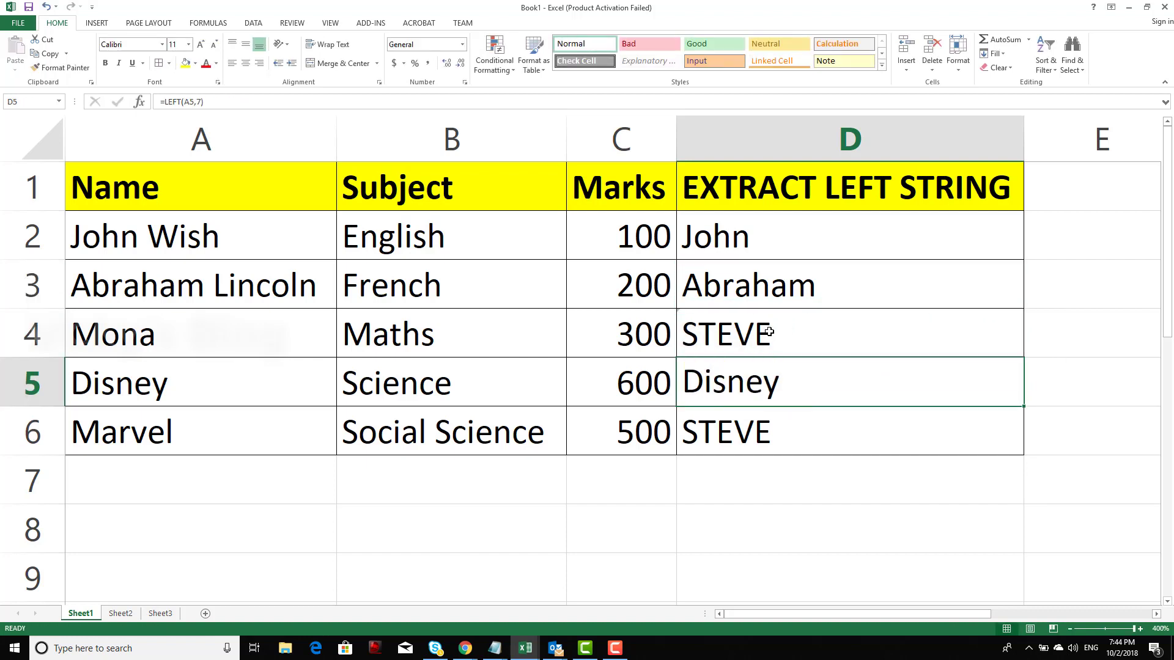
key("ctrl+c")
key("Down")
key("Return")
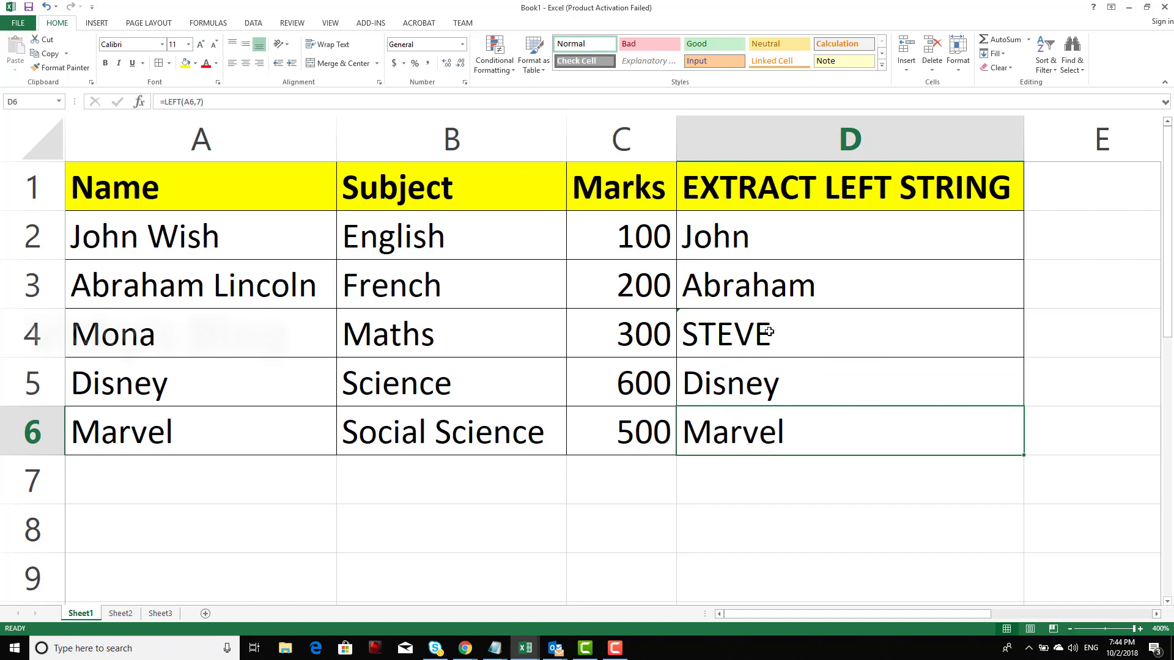